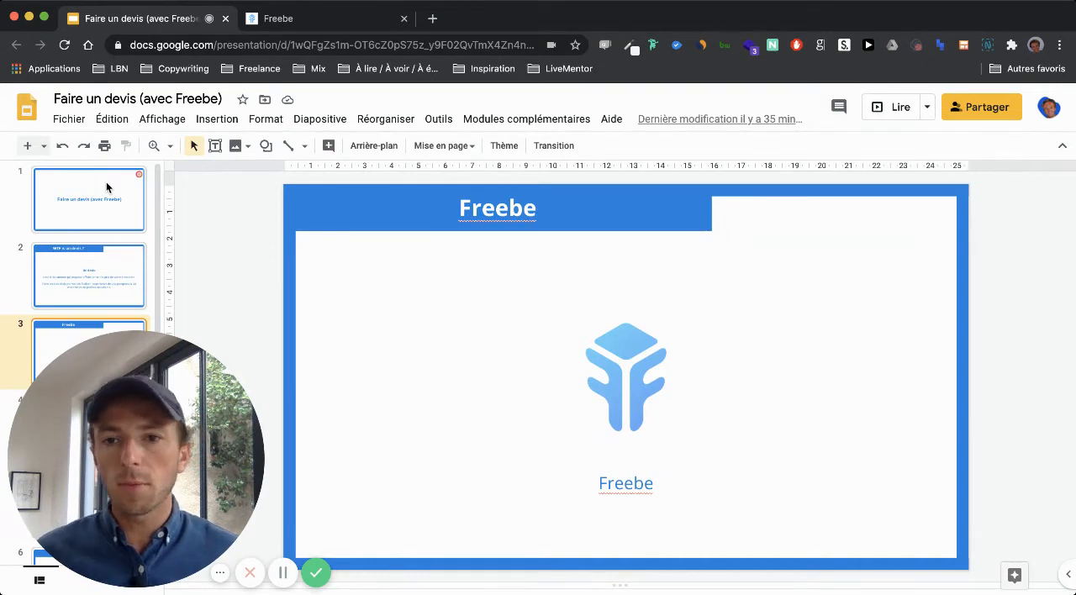
Step: Switch to Freebe and open the list of quotes (Devis) among the documents
left_click(271, 21)
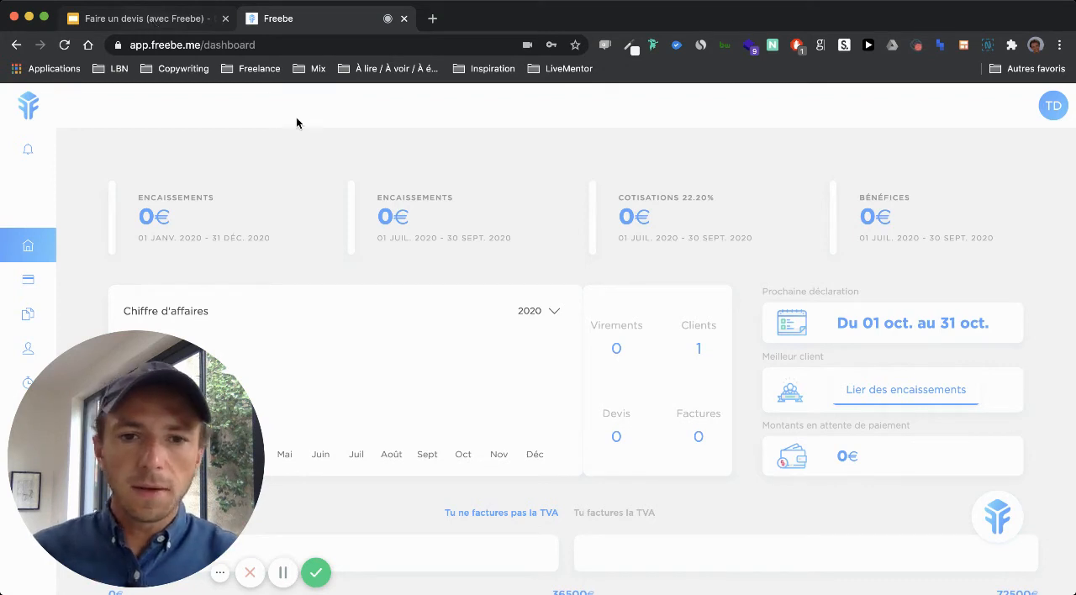
scroll(372, 272, "down", 2)
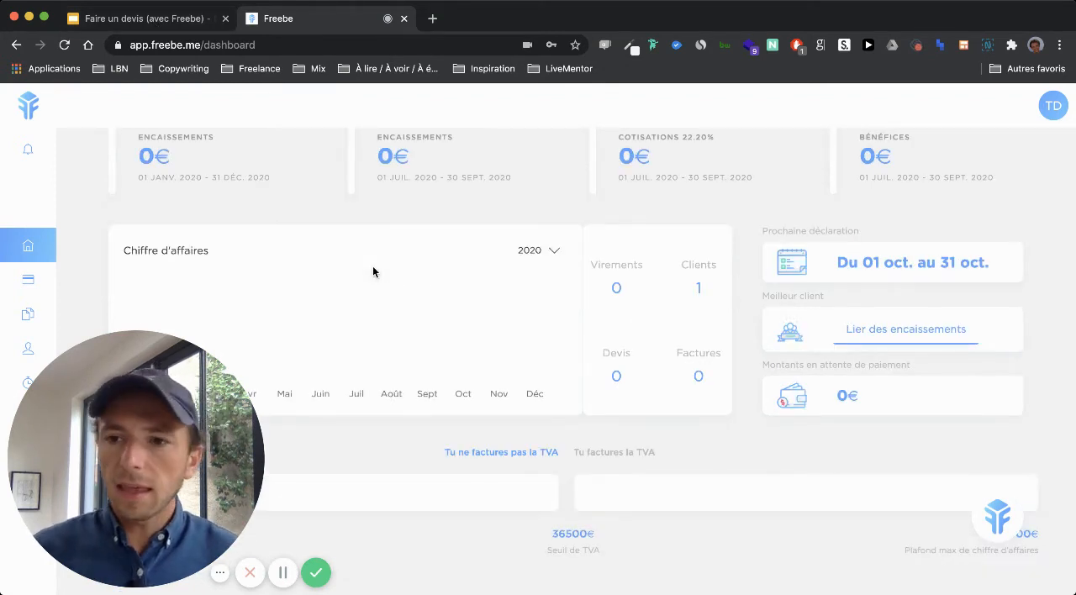
mouse_move(159, 465)
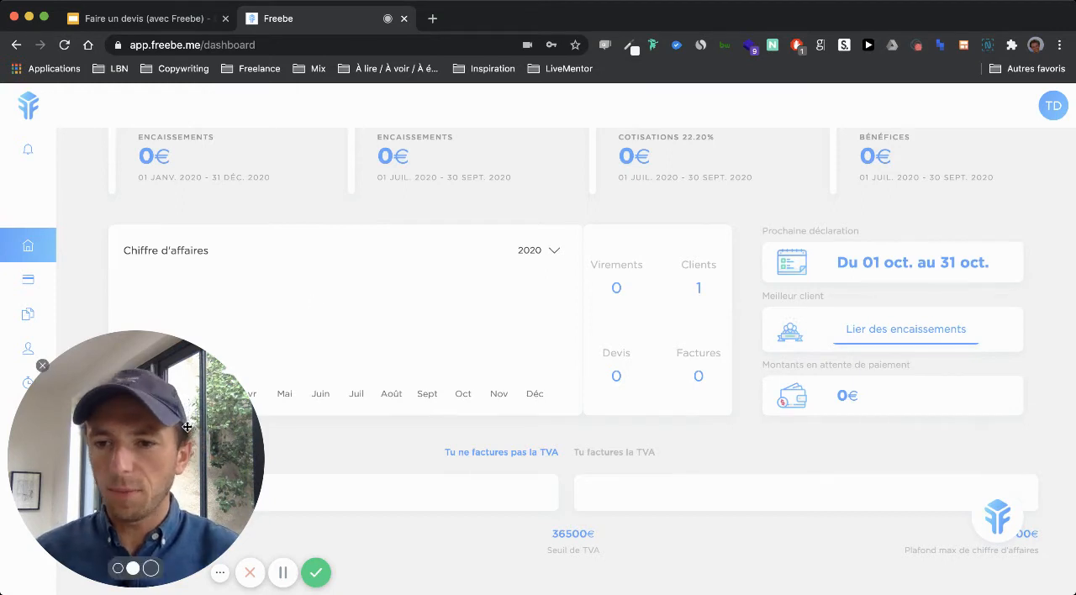
left_click_drag(159, 465, 266, 467)
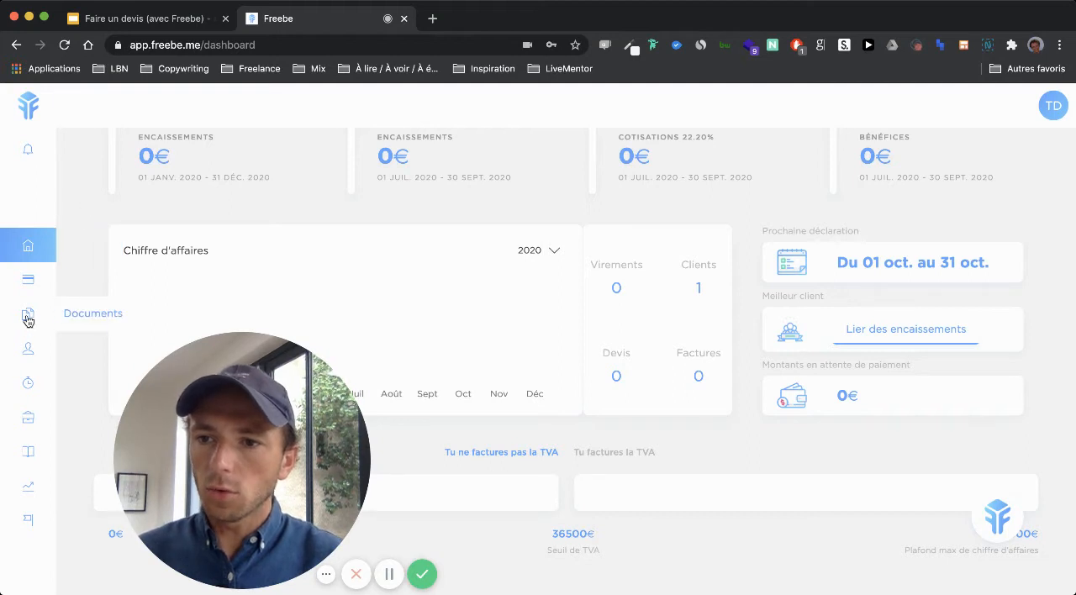
left_click(28, 318)
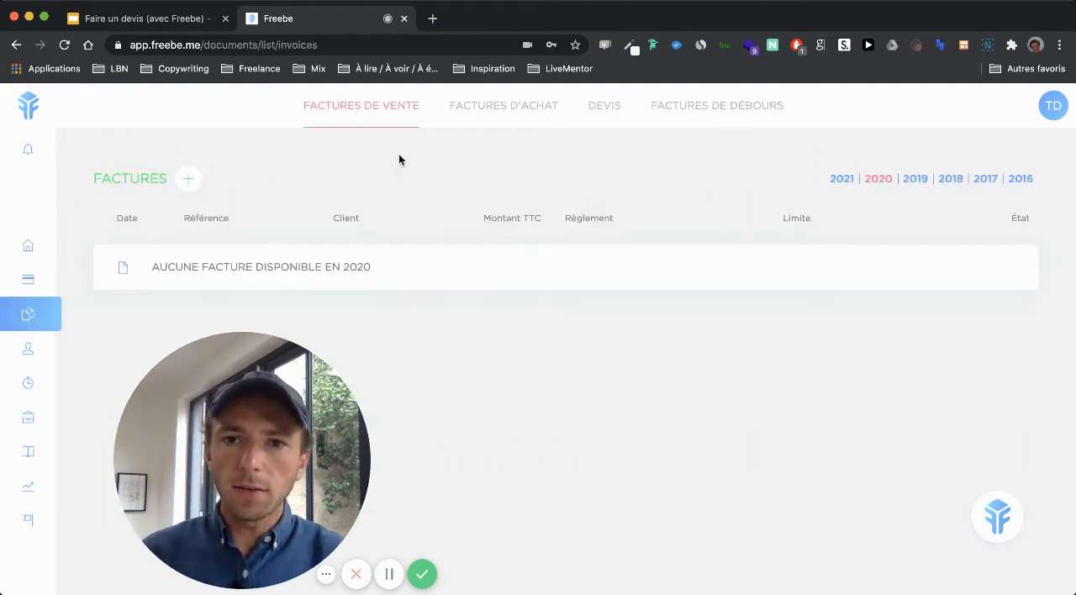
left_click(609, 122)
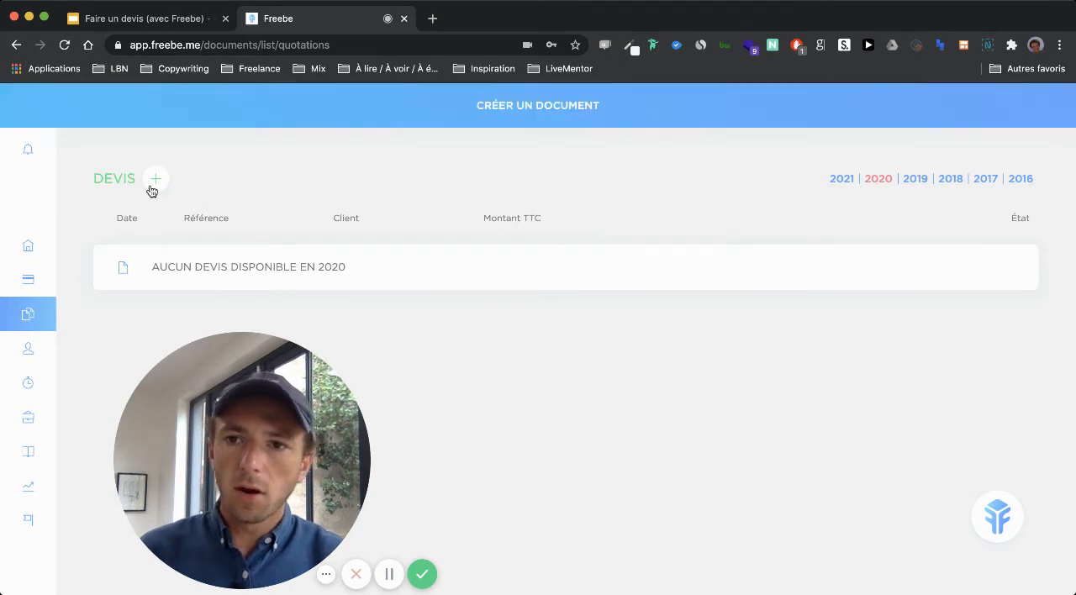
Step: Start a new quote for the existing client and create a service named "Site internet - vitrine"
left_click(155, 179)
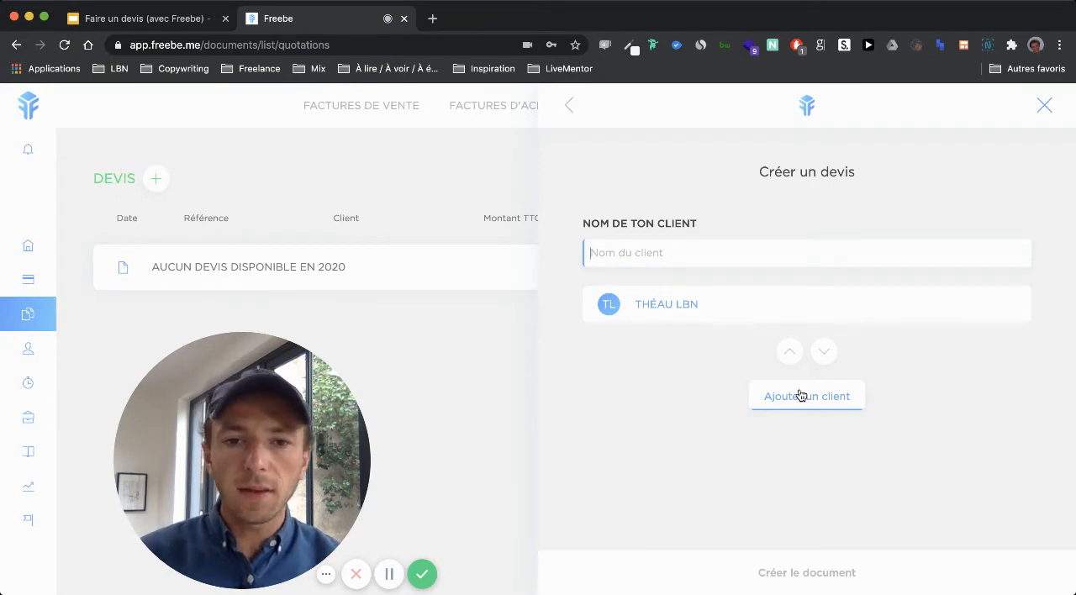
left_click(655, 310)
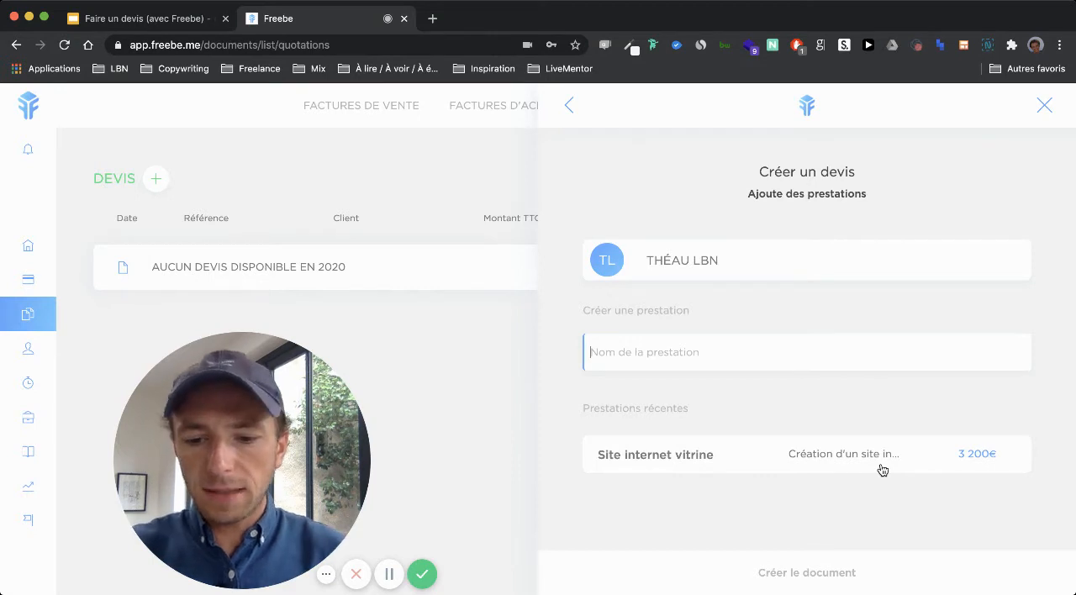
type("Site inter")
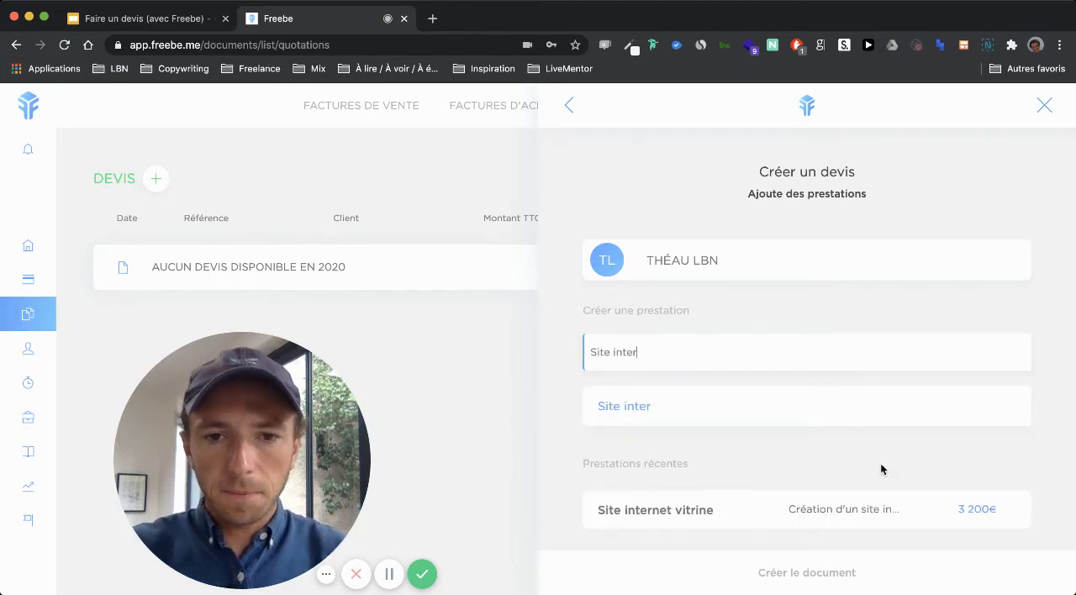
type("net ")
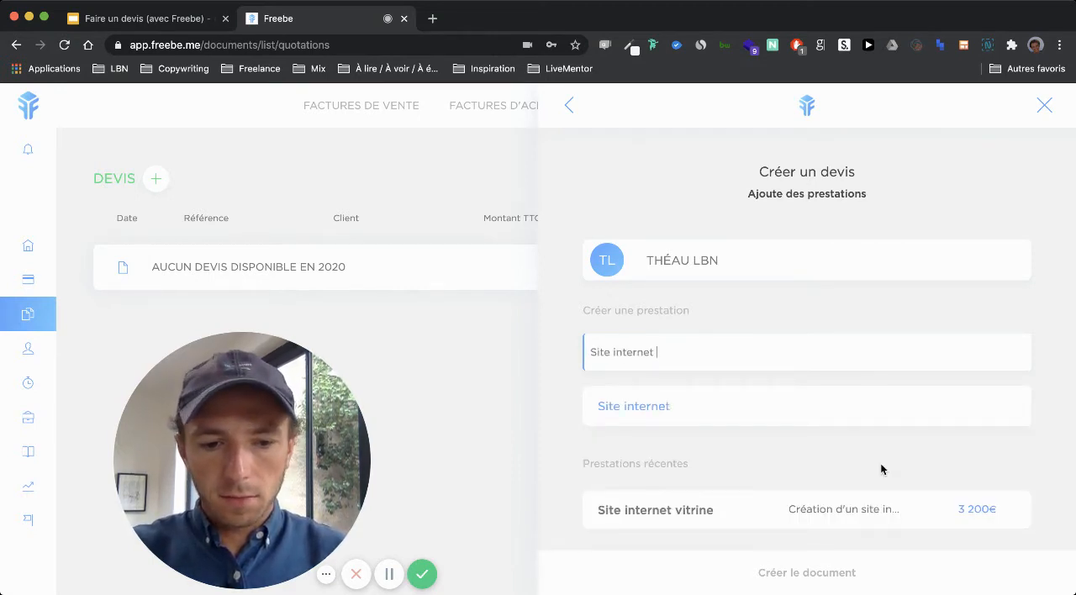
type("- vitrine")
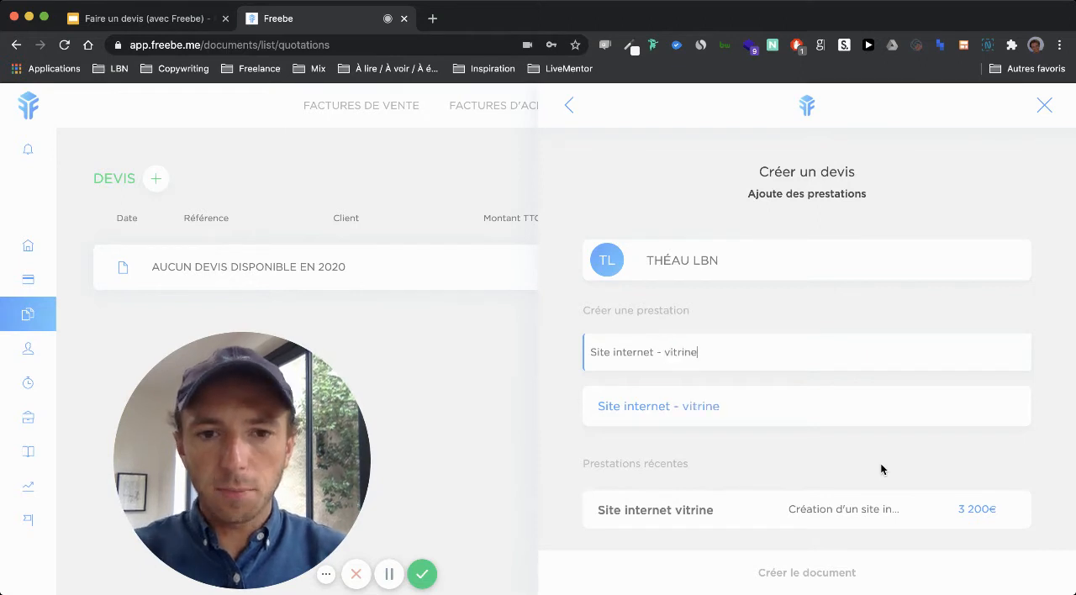
left_click(811, 404)
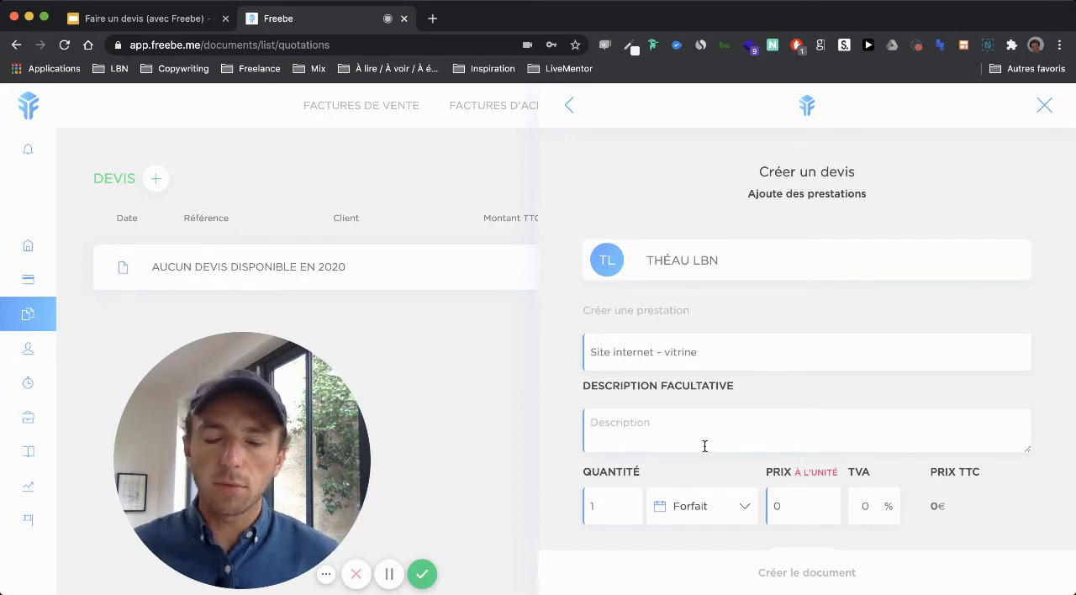
Step: Enter "Création d'un site internet" as the service's optional description
type("Cr")
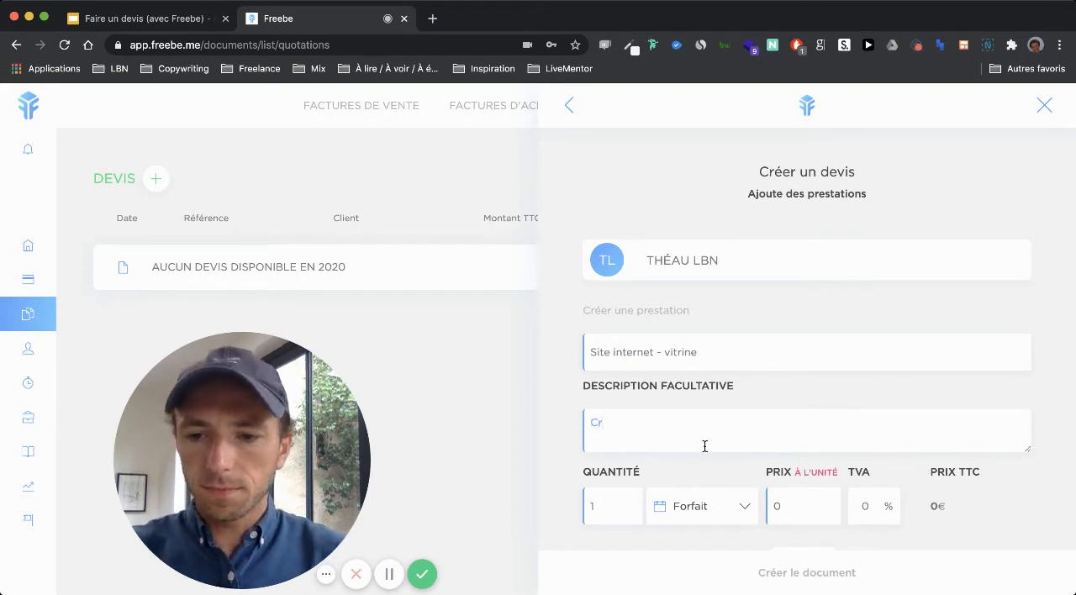
type("éation")
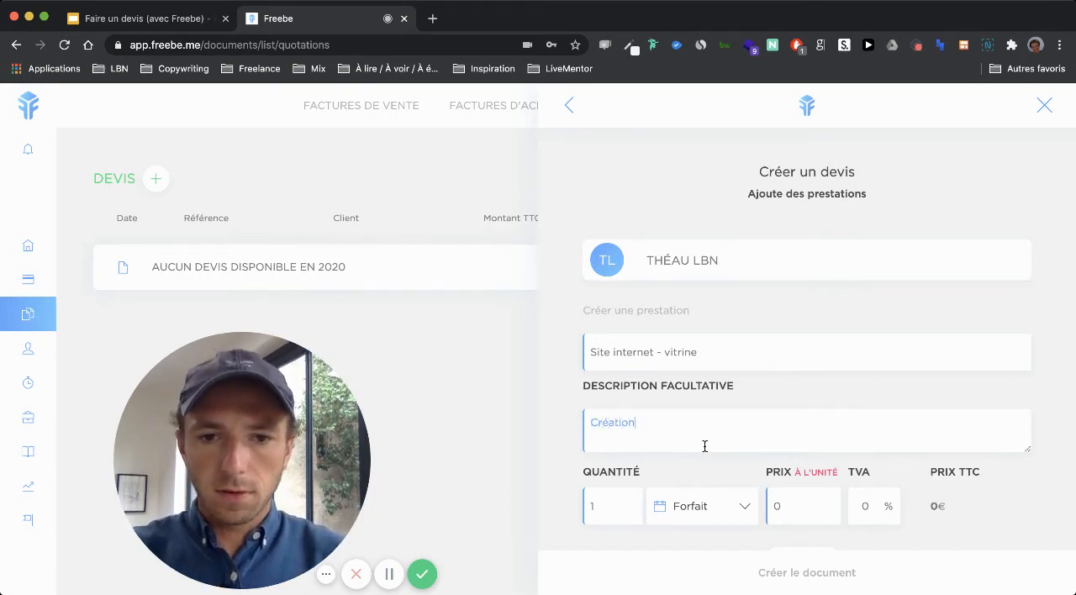
type(" d")
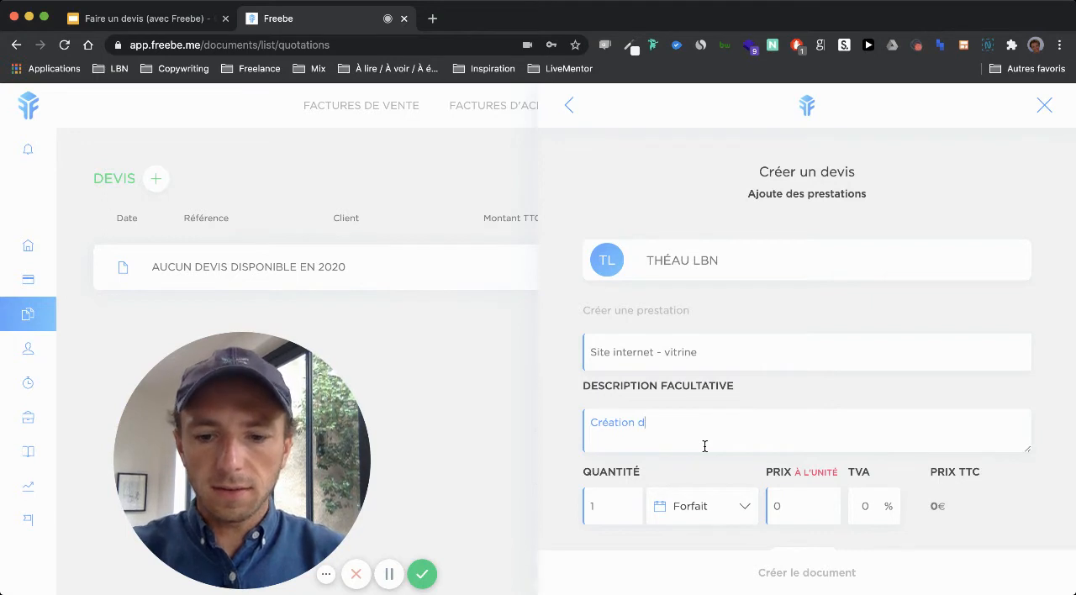
type("'un site internte")
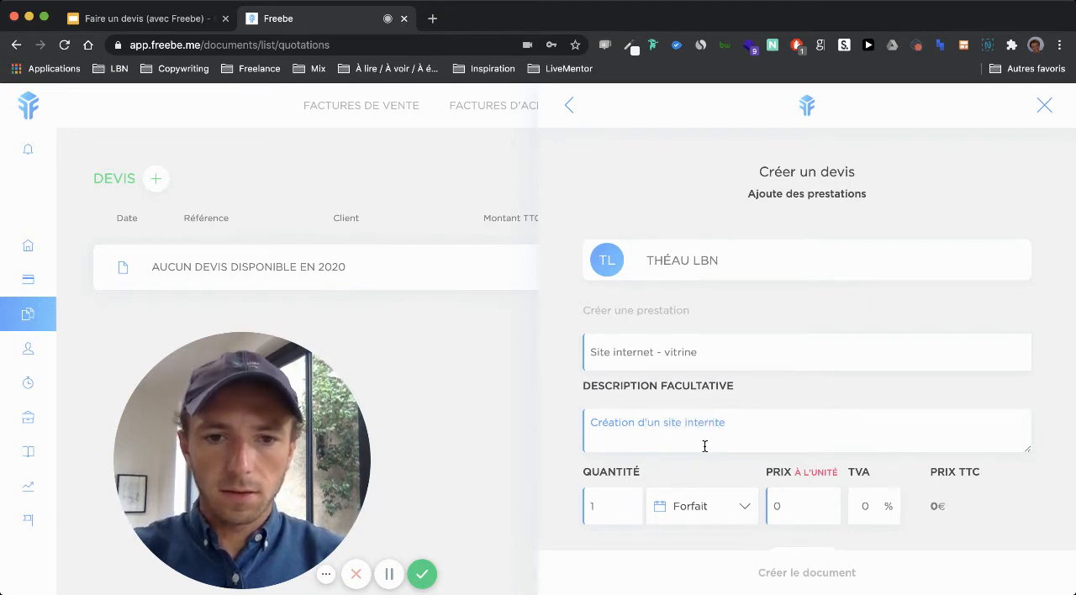
key("BackSpace")
type("et")
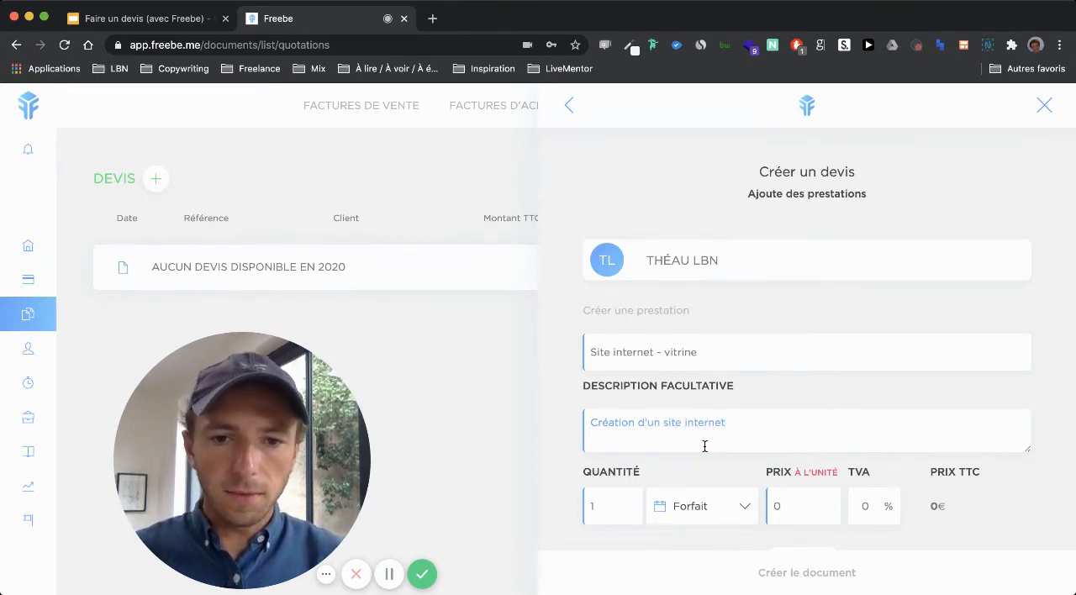
Step: Look through the units available for the service's quantity, keeping Forfait
scroll(689, 500, "down", 3)
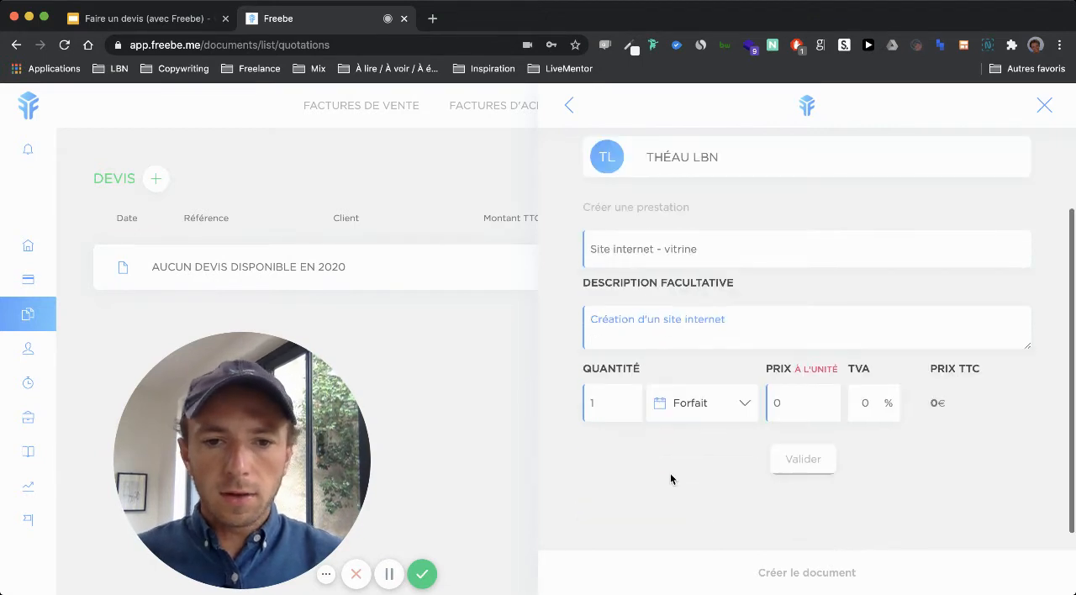
left_click(730, 412)
scroll(721, 479, "down", 3)
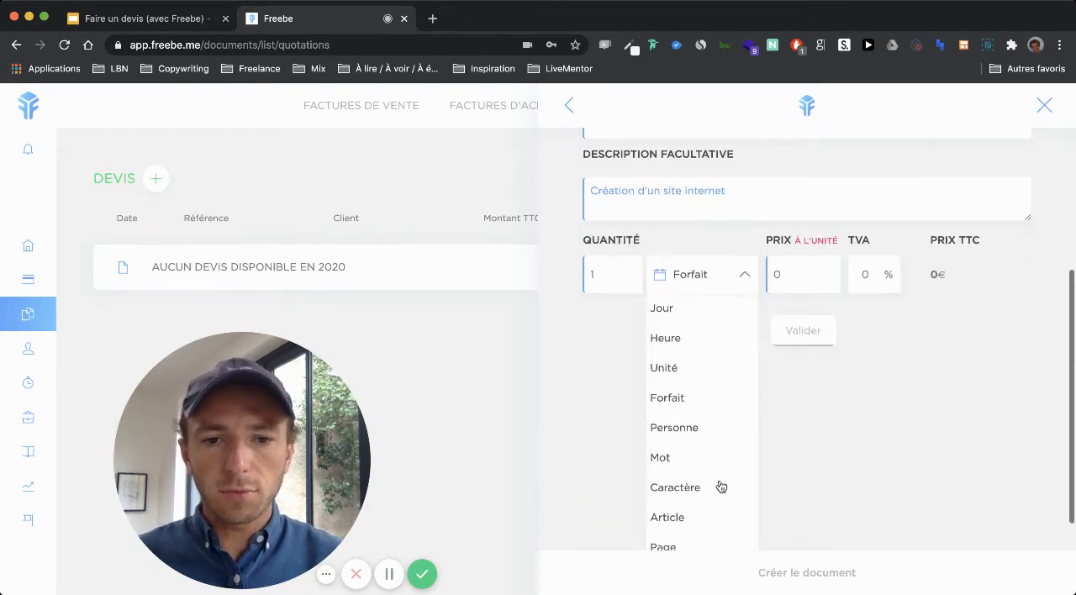
scroll(699, 534, "down", 1)
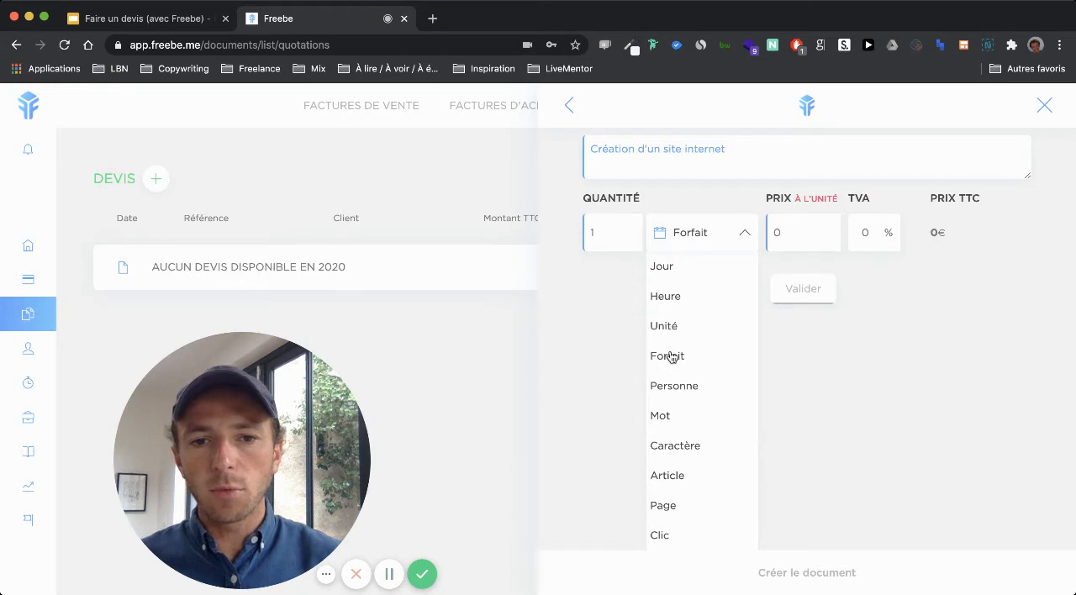
left_click(618, 349)
scroll(617, 349, "up", 3)
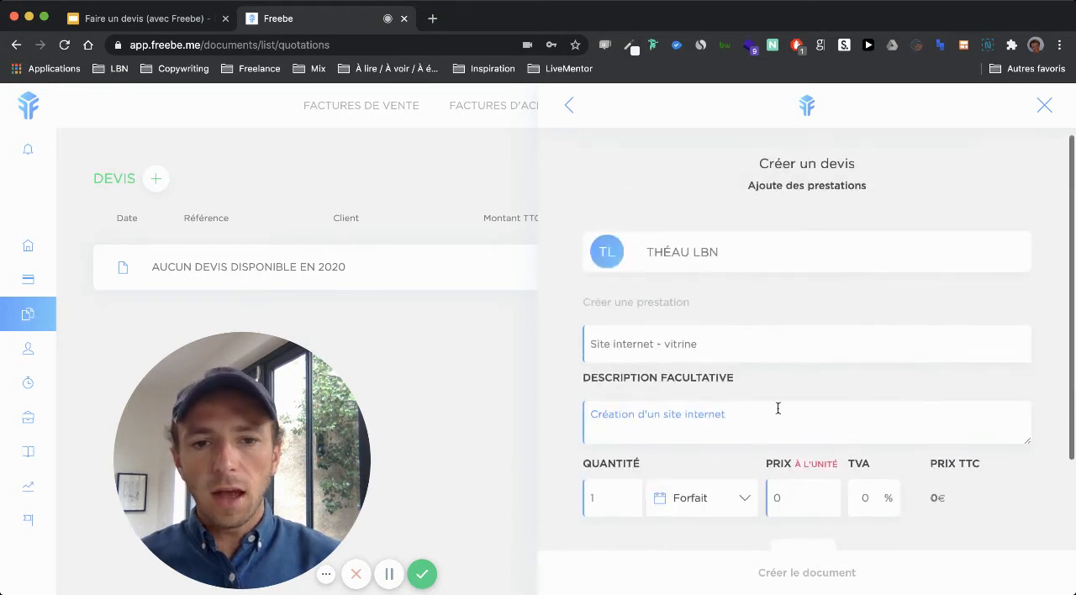
Step: Add the service at a unit price of 3400 € and create the quote document
scroll(777, 416, "down", 1)
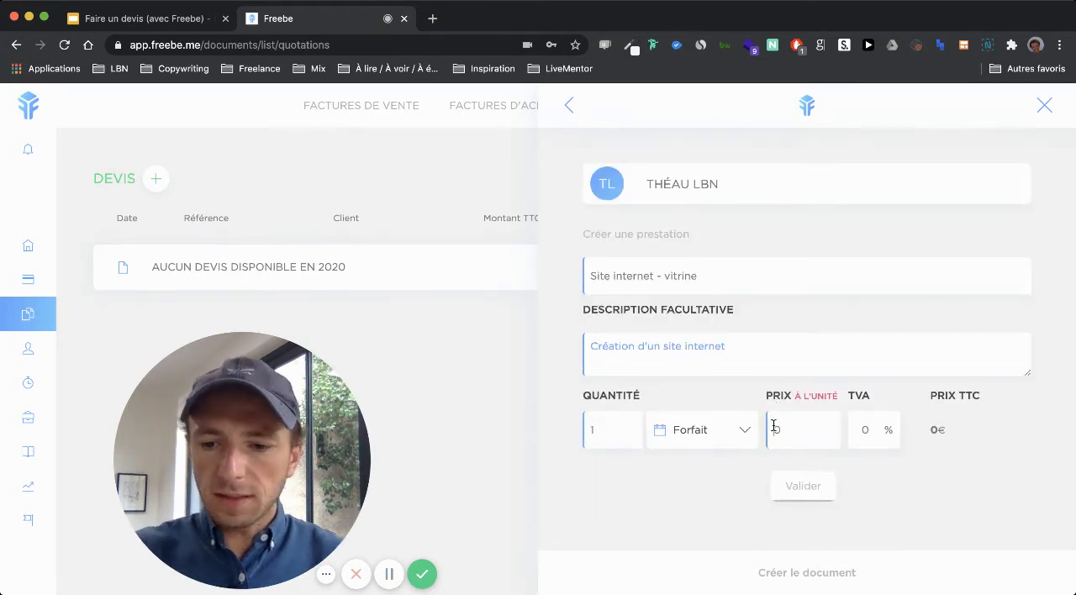
left_click(774, 429)
type("3400")
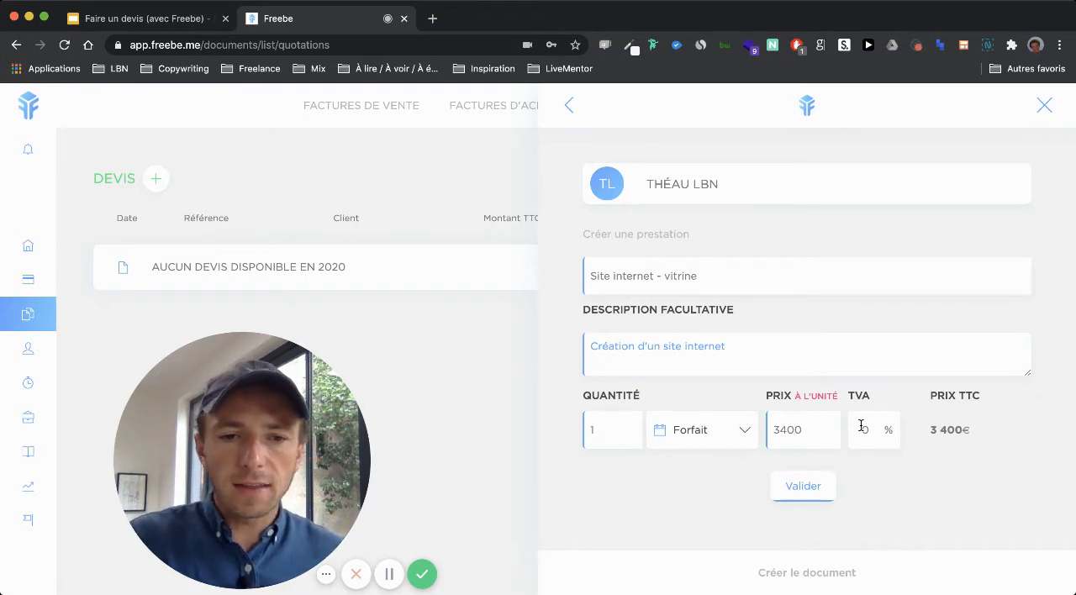
scroll(870, 469, "down", 1)
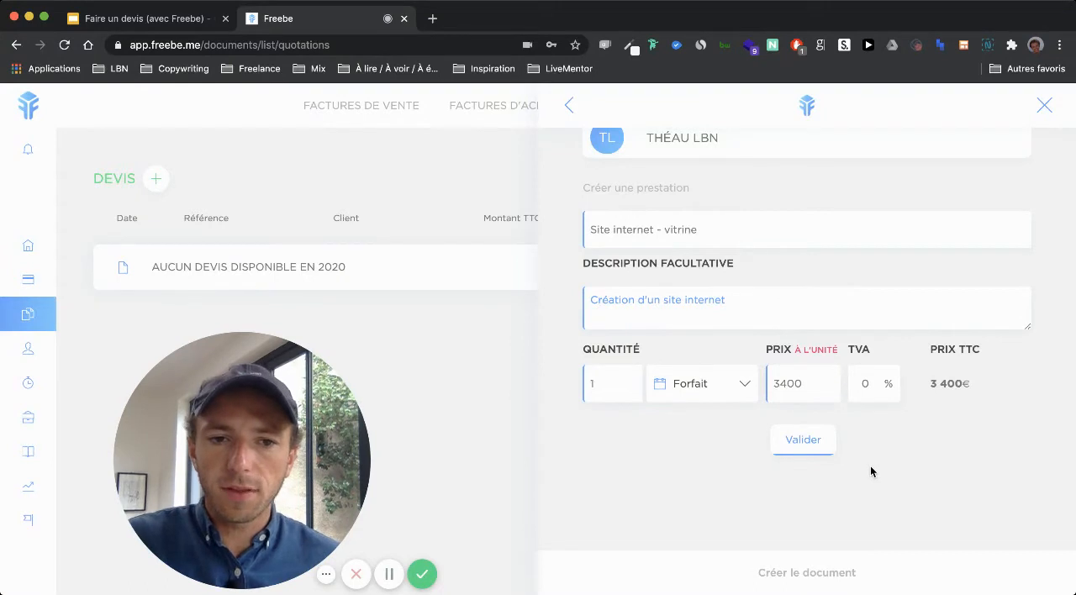
left_click(801, 439)
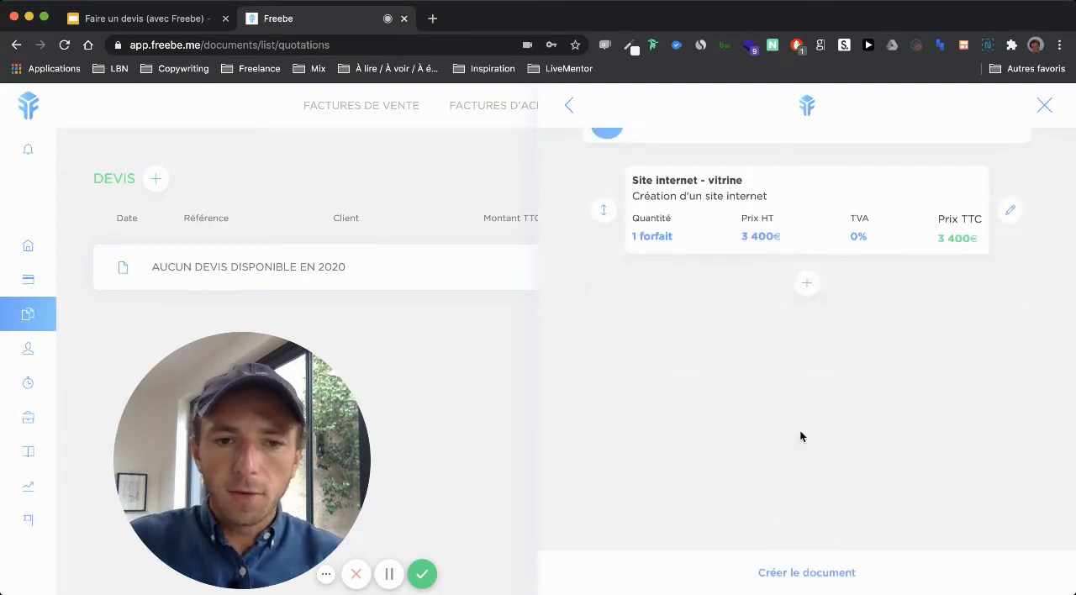
scroll(799, 433, "up", 3)
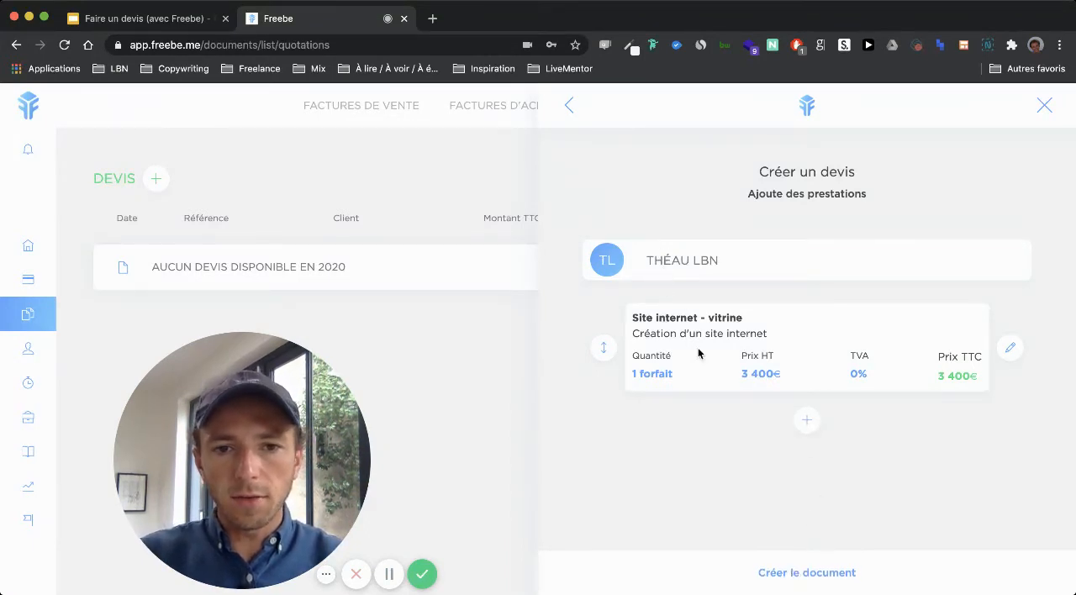
left_click(788, 574)
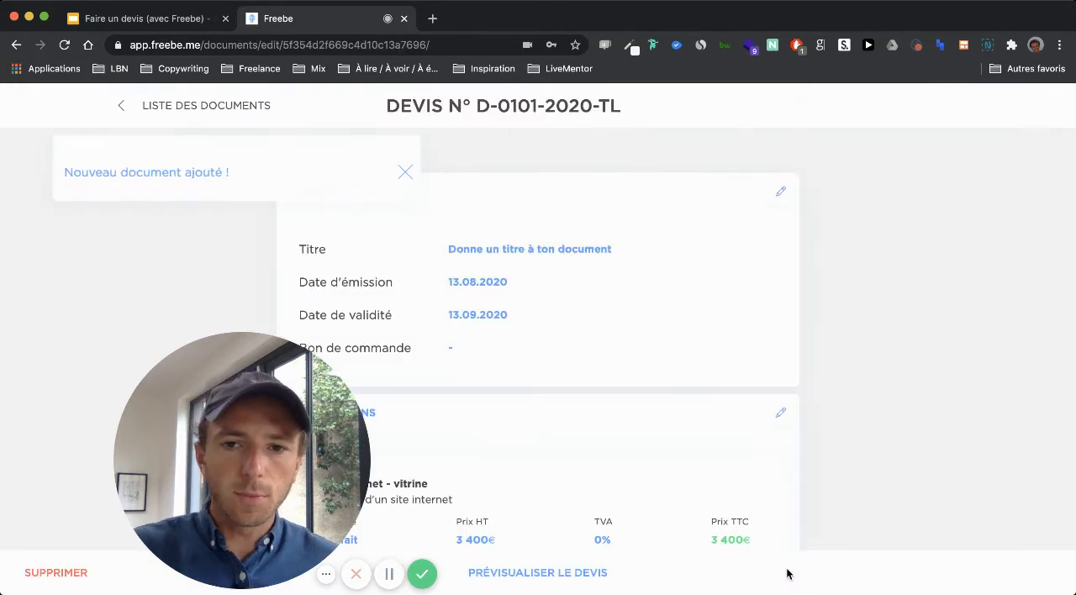
Step: Review the new quote's title, dates, service line, total and client sections
scroll(932, 317, "down", 10)
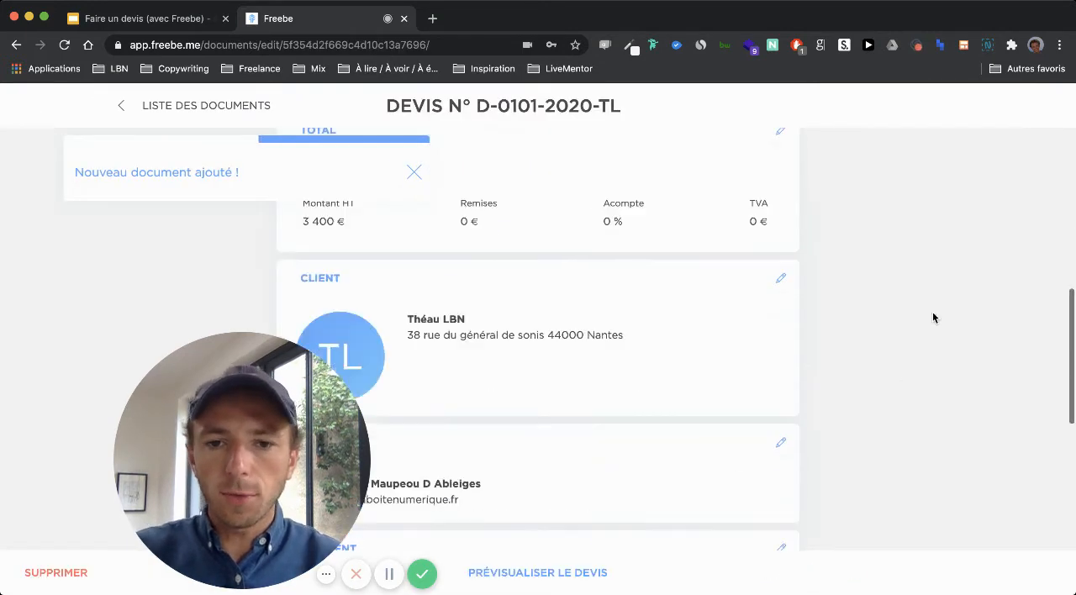
scroll(933, 317, "up", 10)
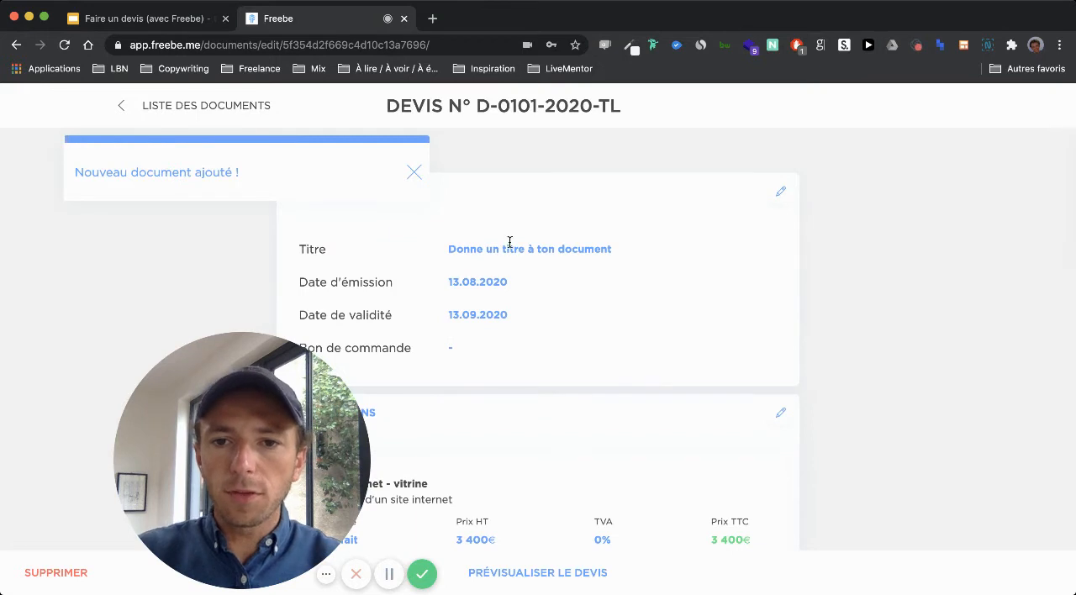
scroll(464, 311, "down", 2)
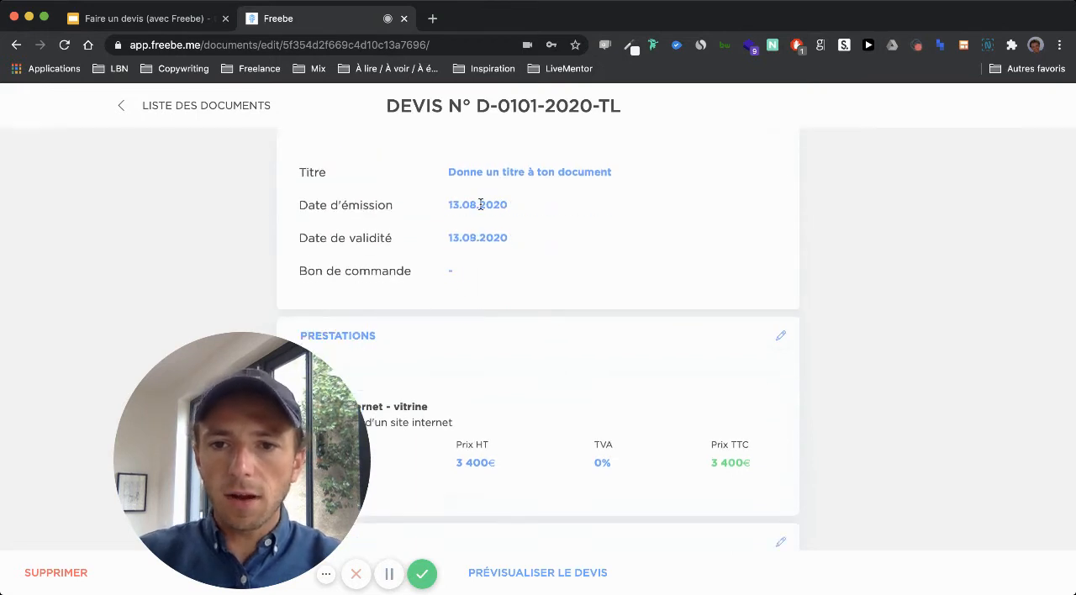
scroll(531, 329, "down", 3)
scroll(530, 329, "down", 3)
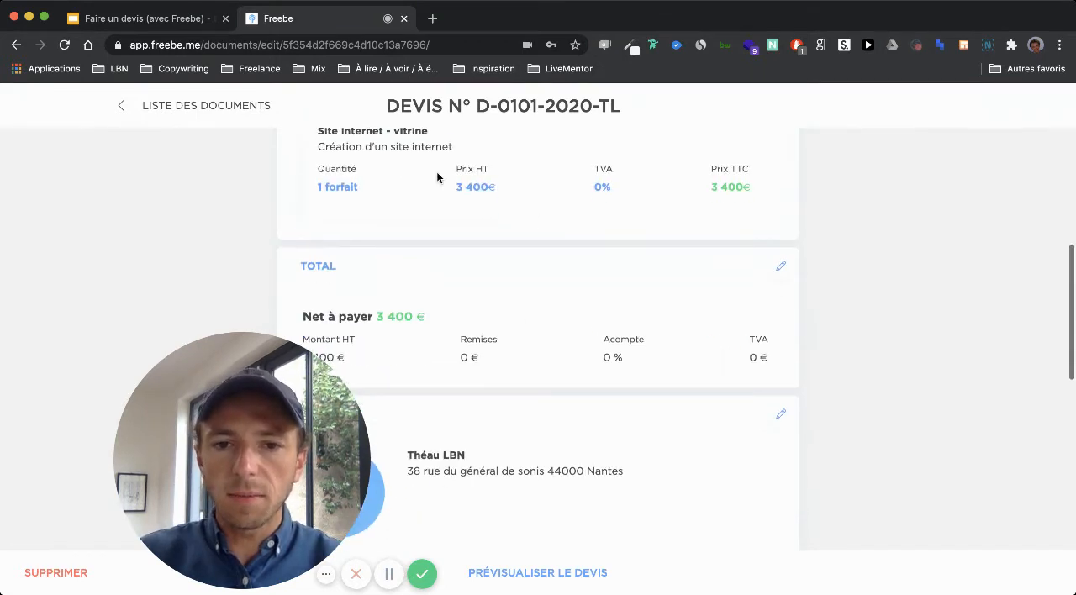
scroll(545, 327, "up", 1)
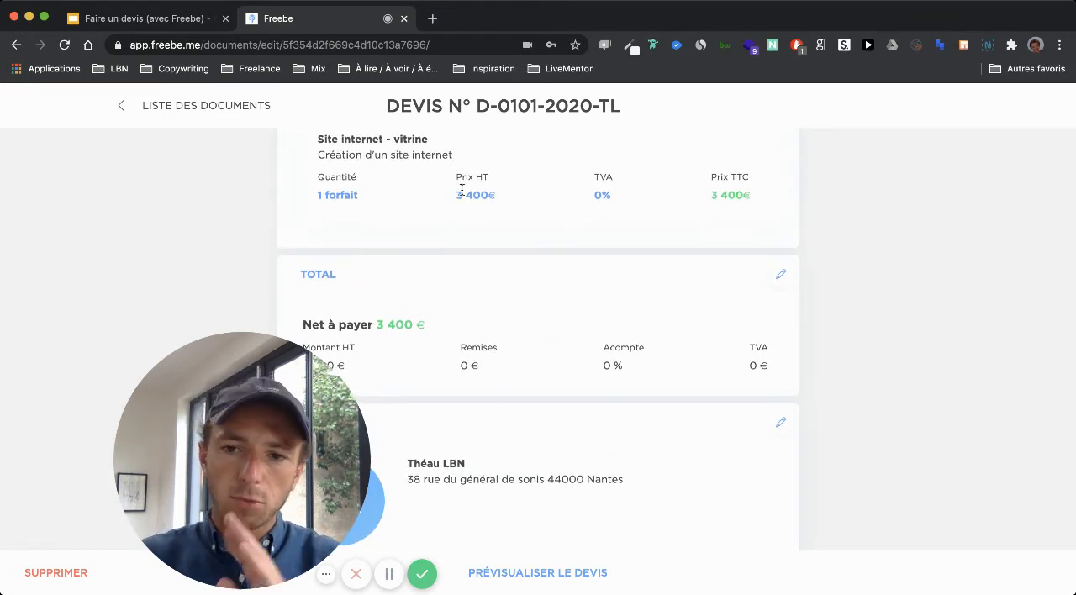
scroll(462, 190, "down", 2)
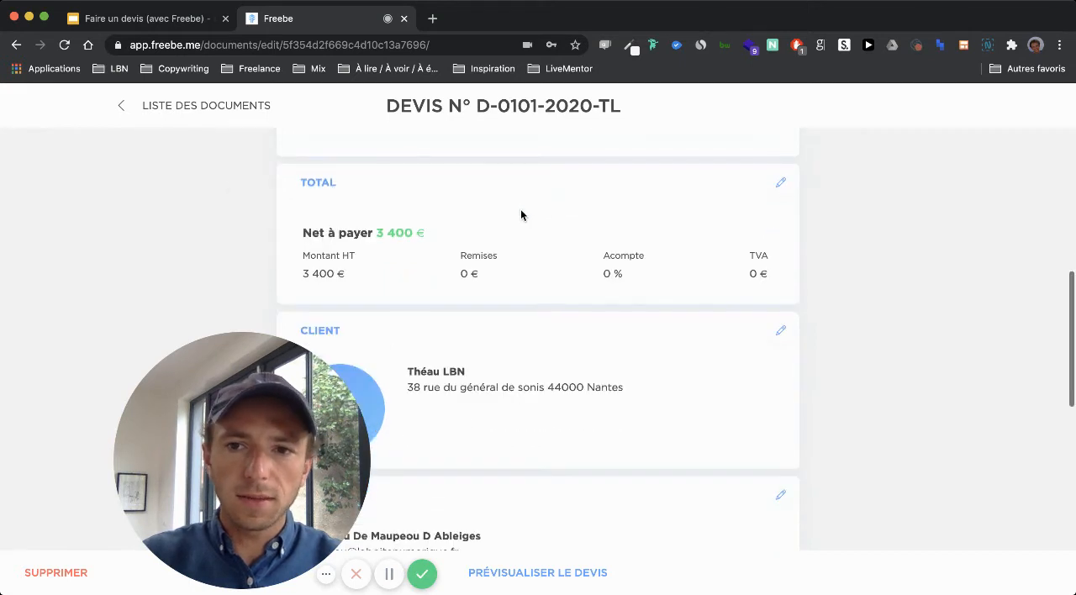
scroll(398, 221, "up", 3)
scroll(314, 192, "up", 1)
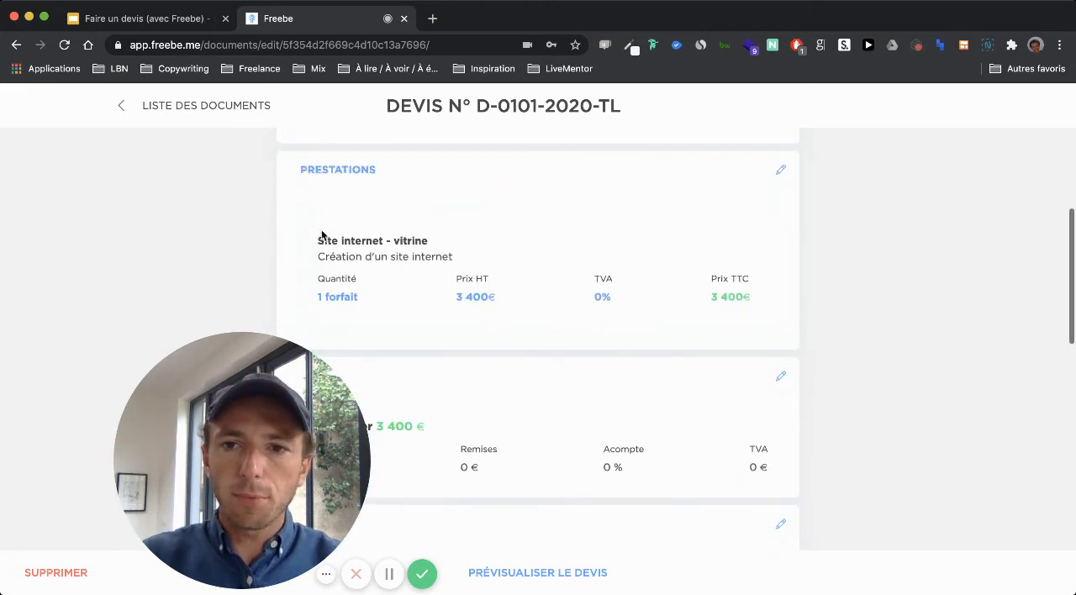
scroll(332, 286, "down", 3)
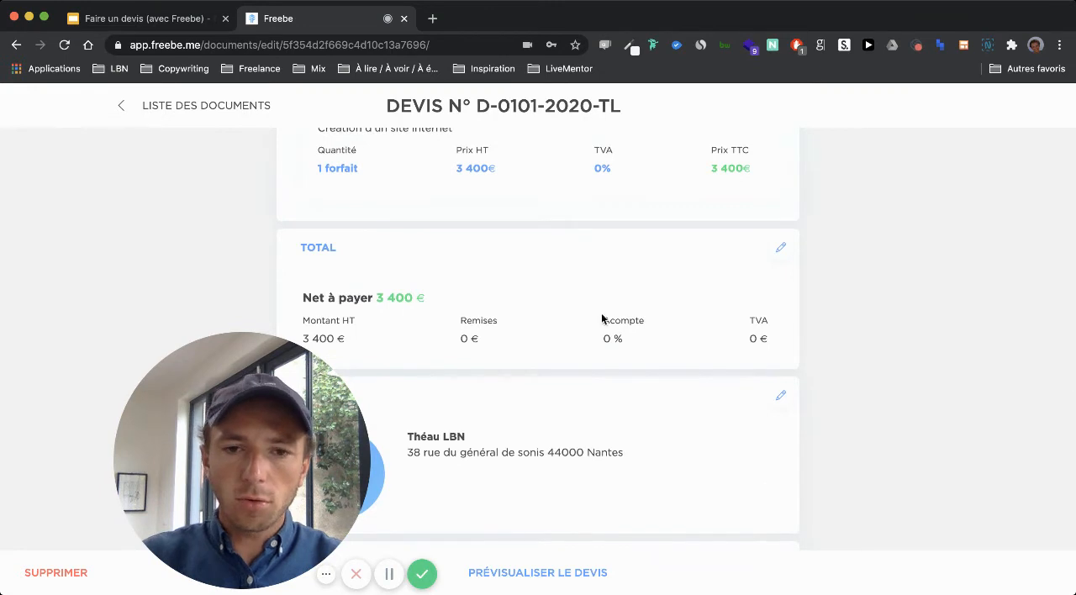
Step: Review the quote's client, contact, payment and conditions sections
scroll(512, 387, "down", 4)
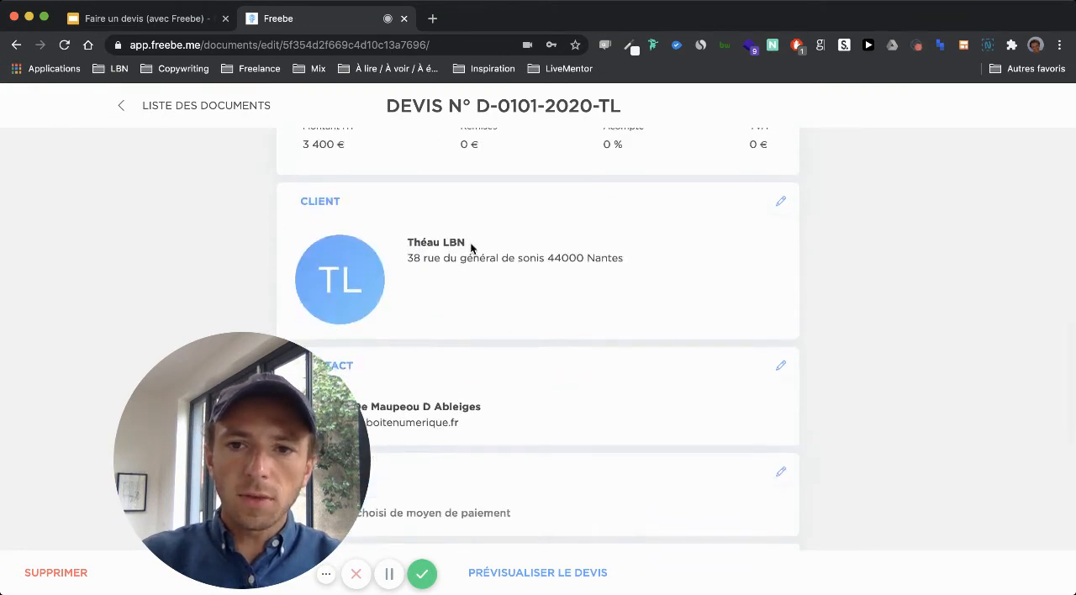
scroll(597, 256, "down", 4)
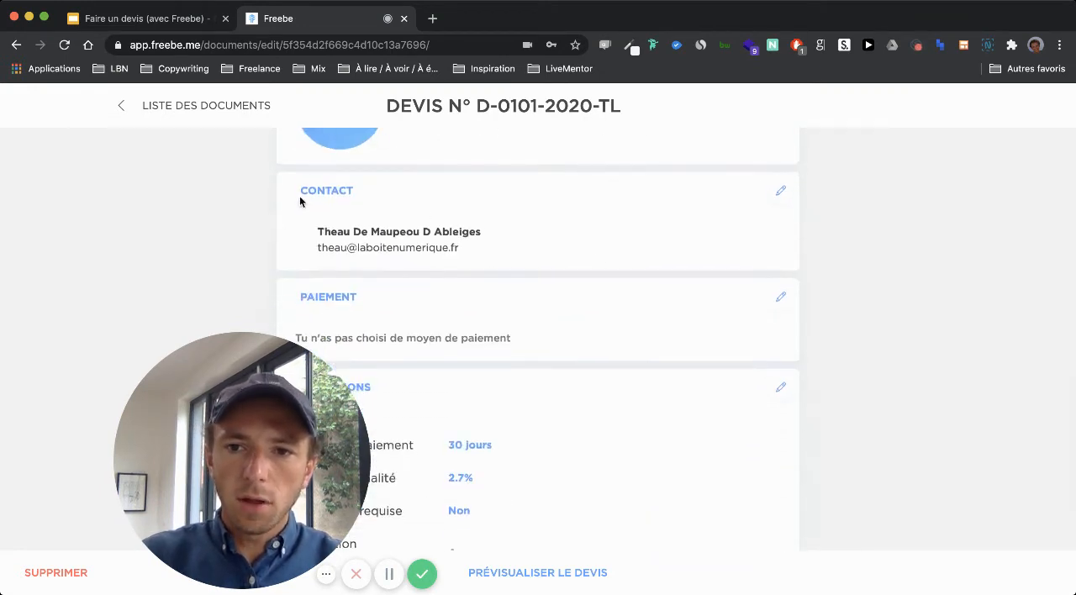
scroll(323, 225, "down", 1)
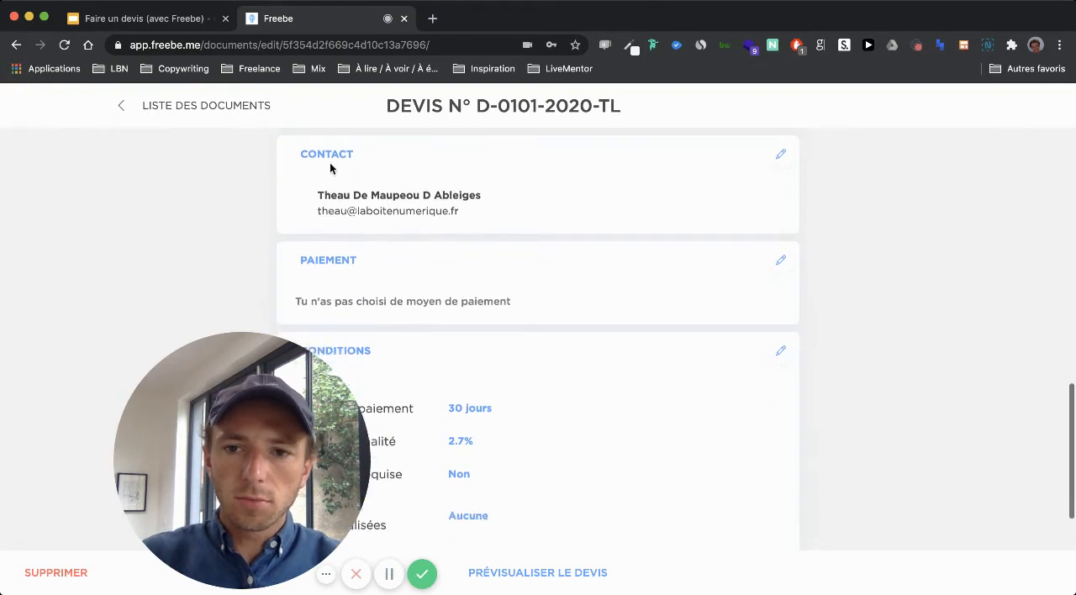
scroll(235, 227, "down", 2)
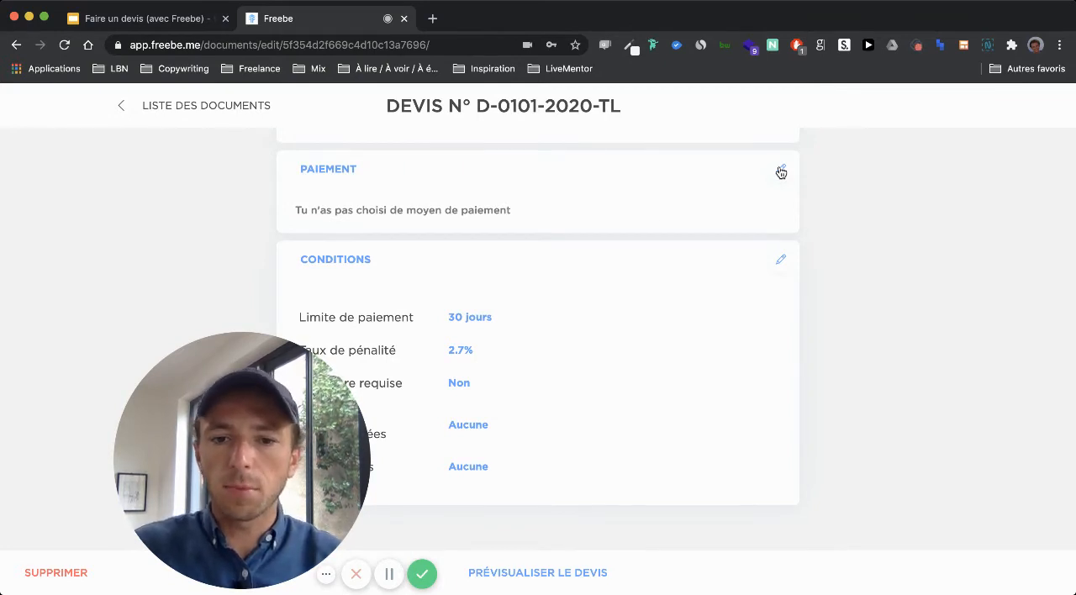
left_click_drag(289, 437, 182, 385)
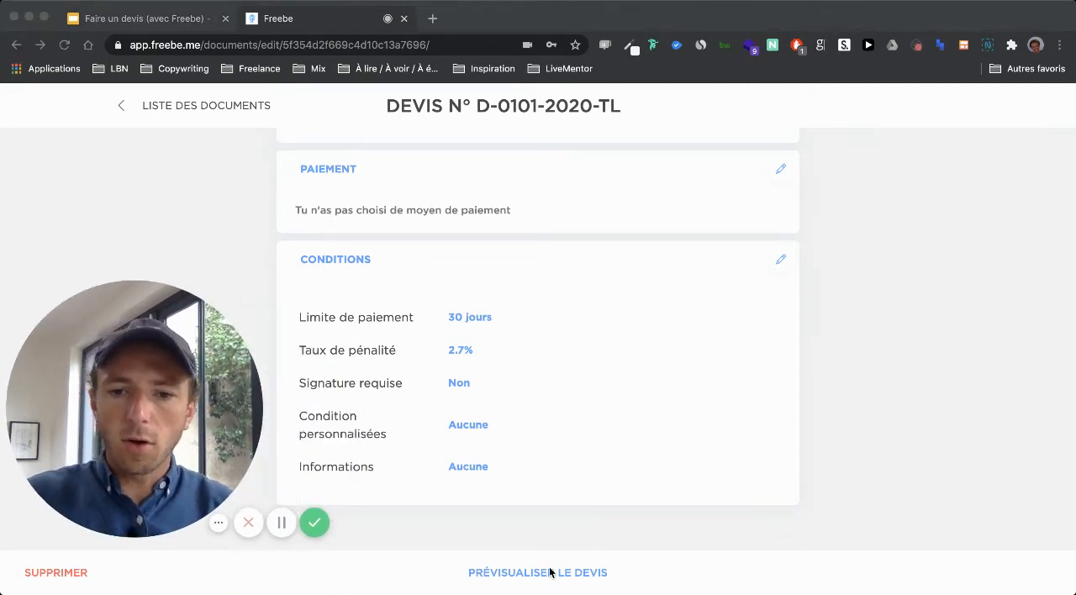
Step: Preview the quote document, create the quote and validate its creation
left_click(534, 545)
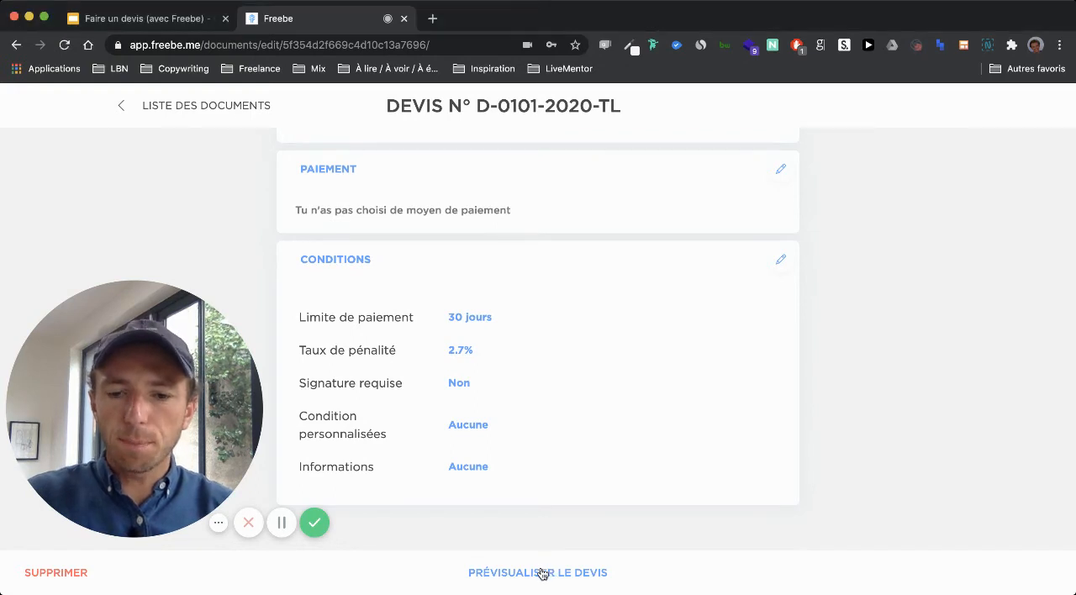
left_click(542, 573)
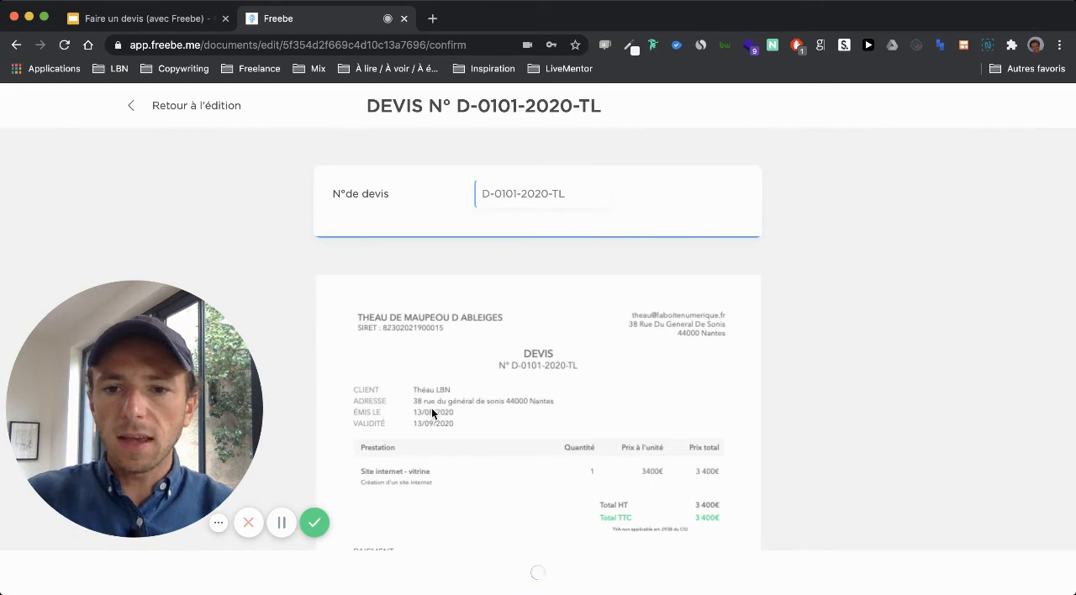
scroll(432, 408, "down", 5)
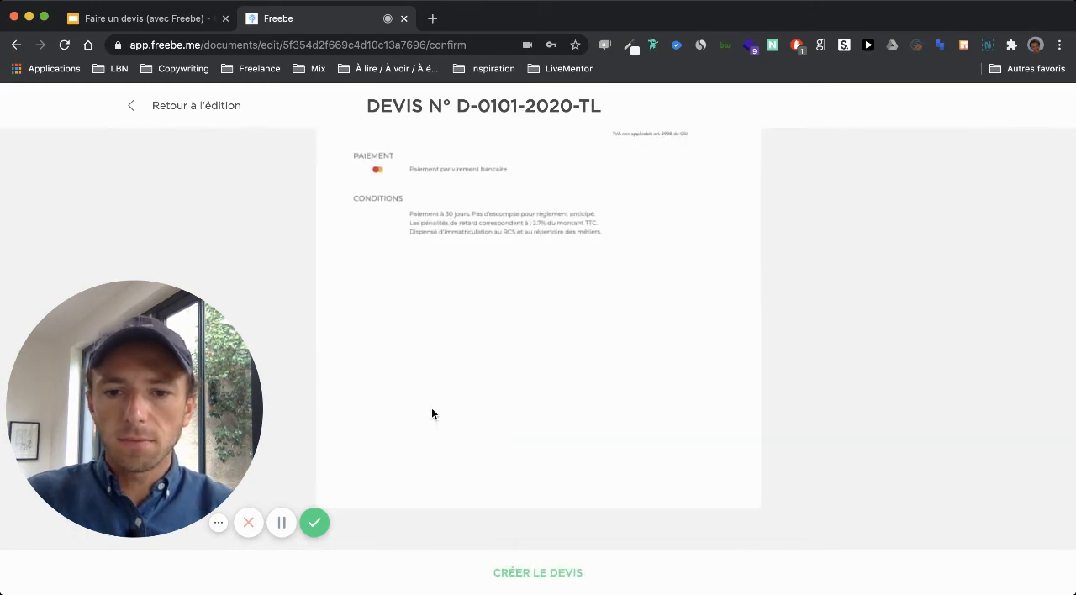
left_click(512, 578)
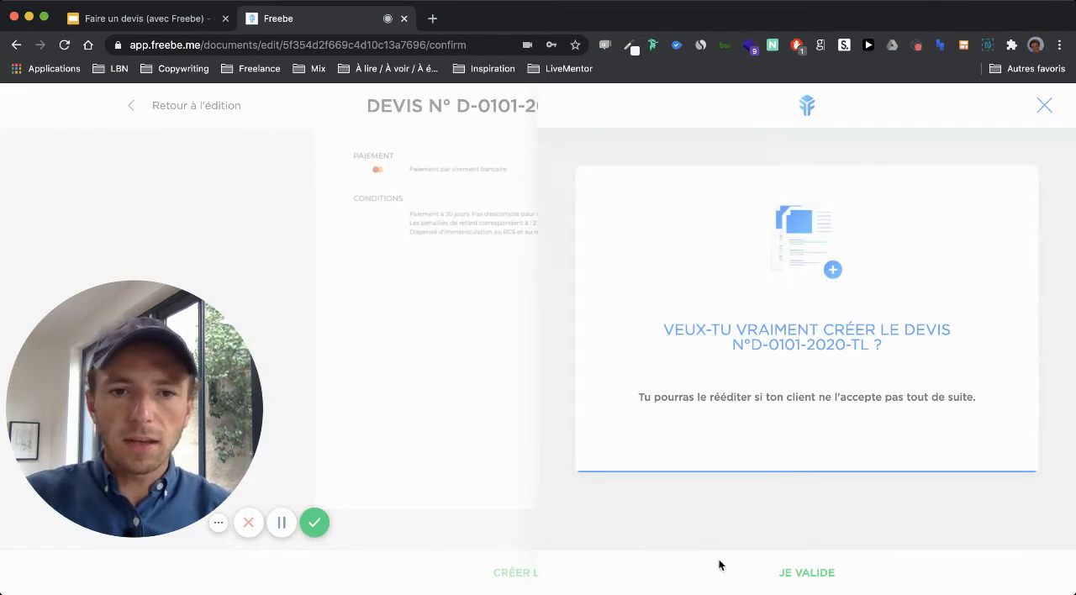
left_click(775, 572)
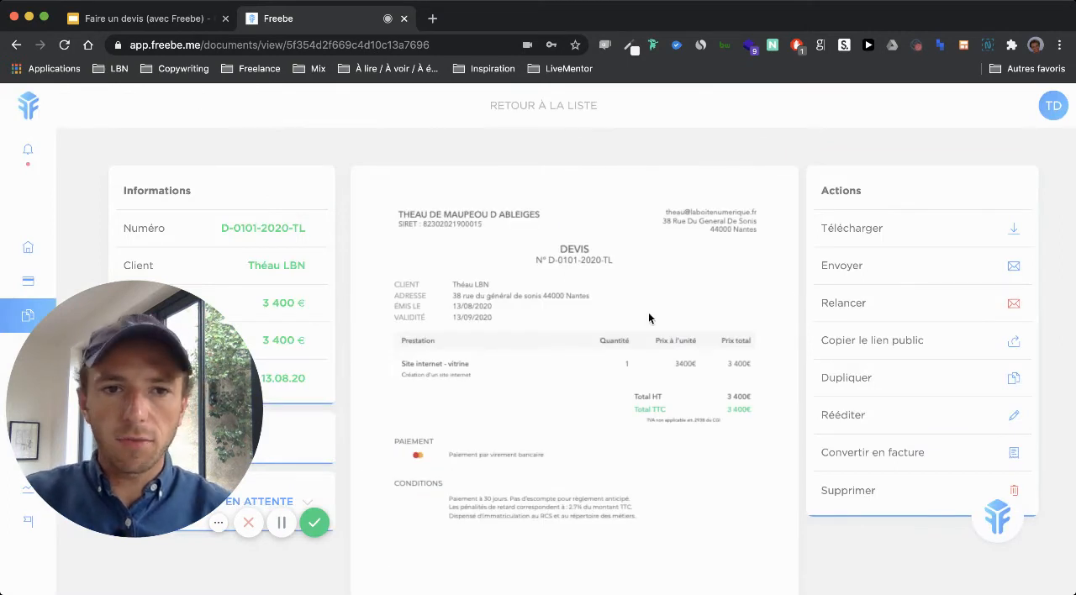
Step: Examine the recipients, subject and message prepared for emailing the created quote, and return to the document without sending
scroll(777, 574, "down", 1)
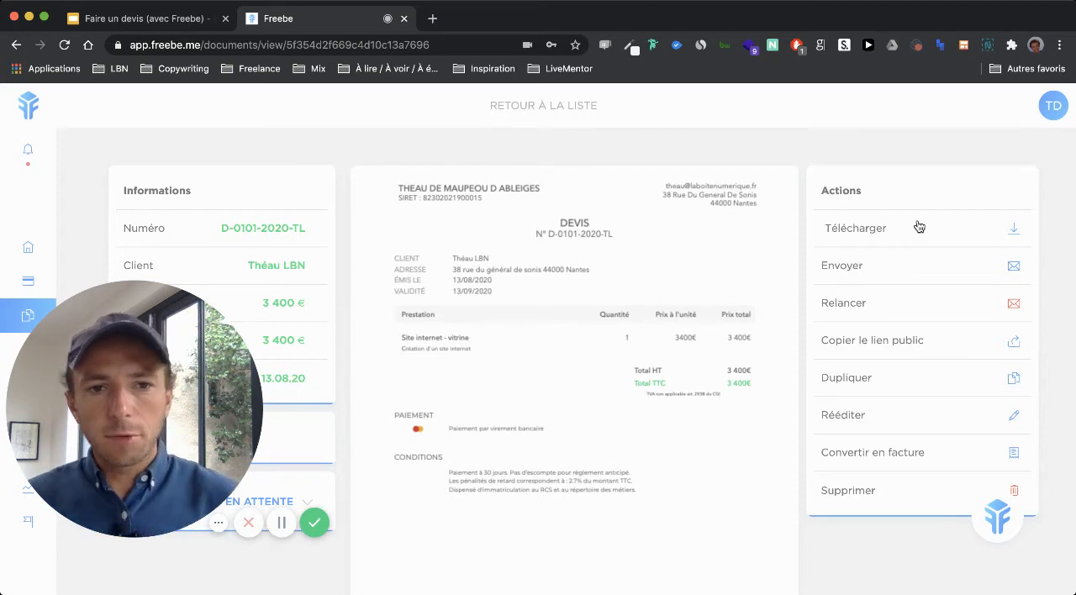
left_click(879, 267)
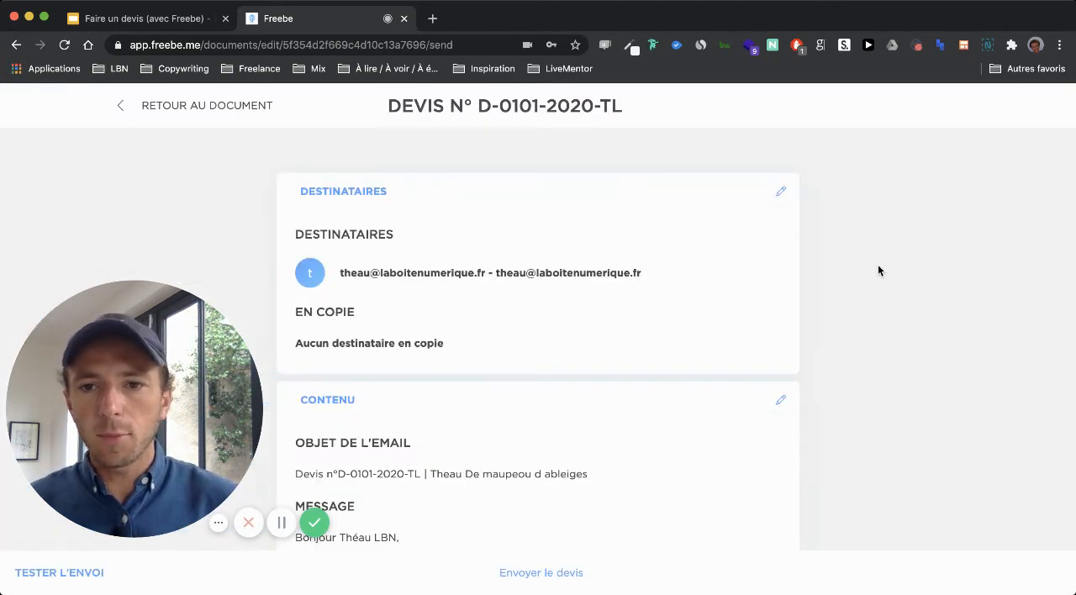
scroll(193, 220, "down", 2)
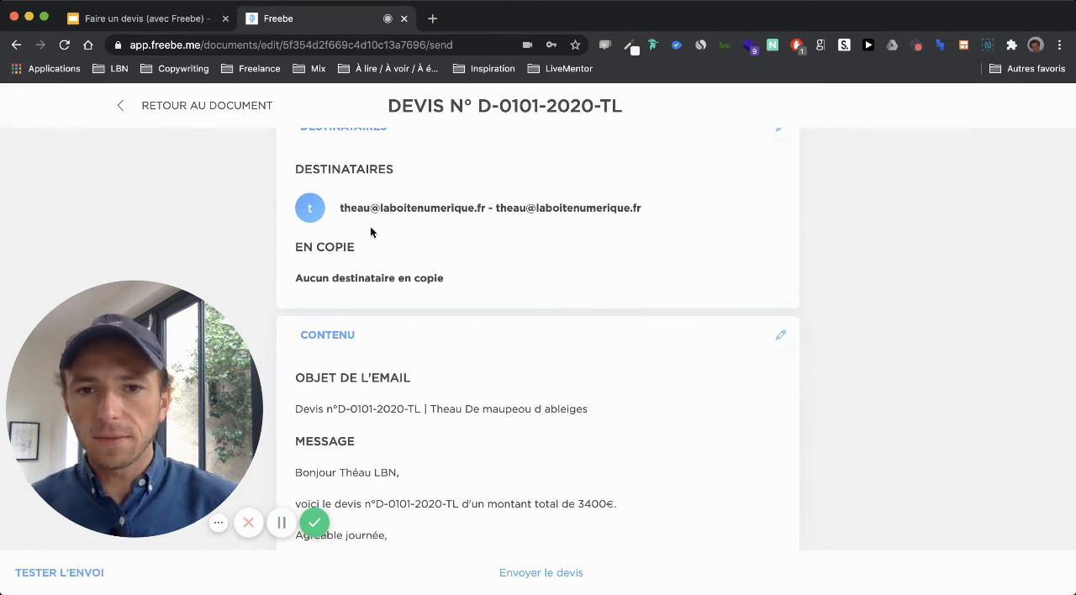
scroll(369, 226, "down", 1)
scroll(588, 199, "down", 2)
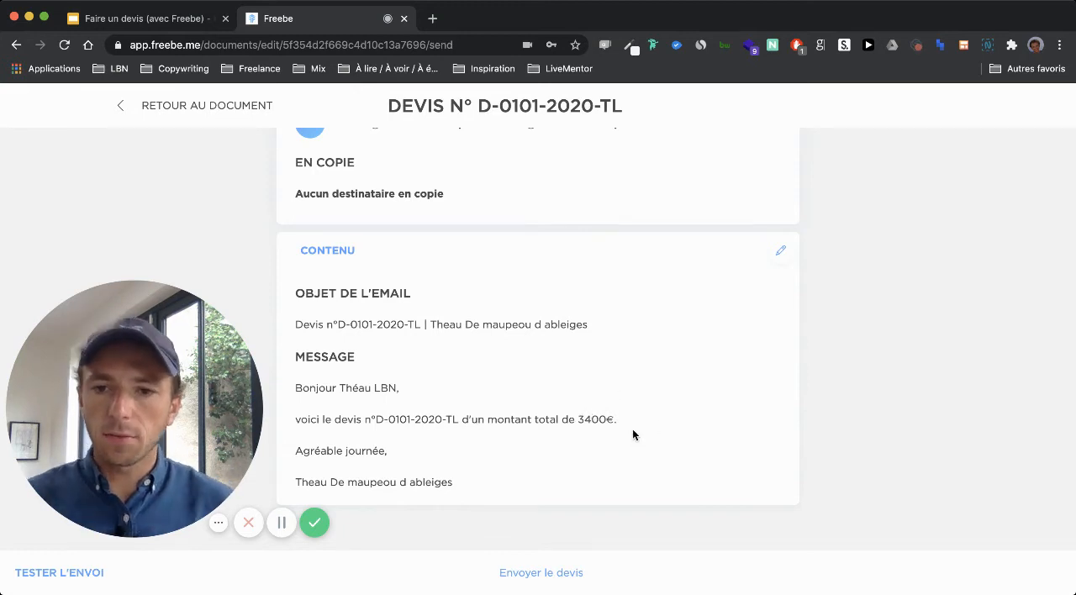
scroll(533, 483, "up", 3)
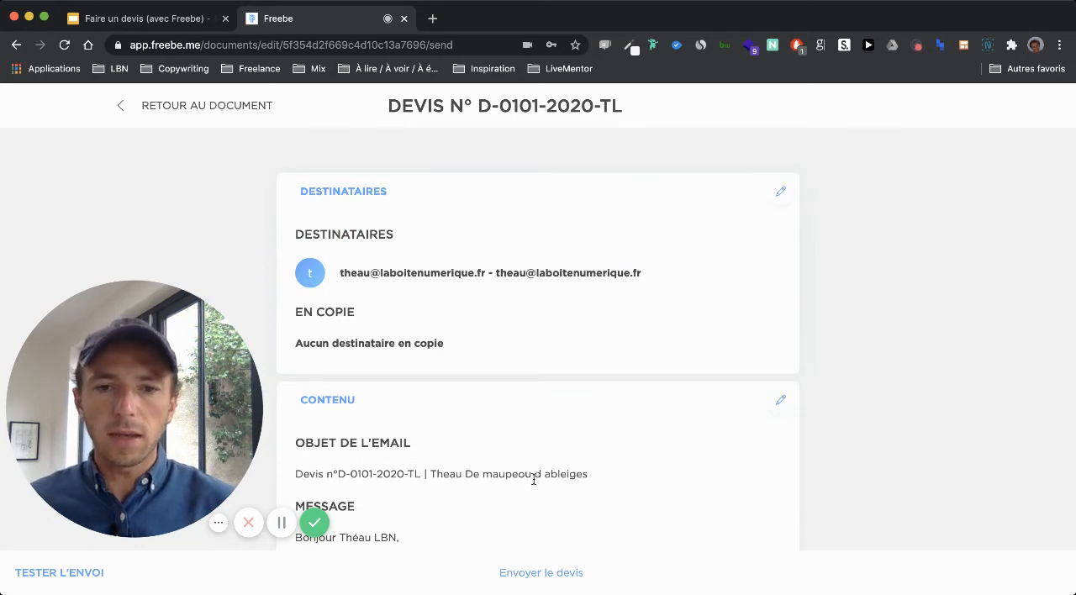
left_click(154, 111)
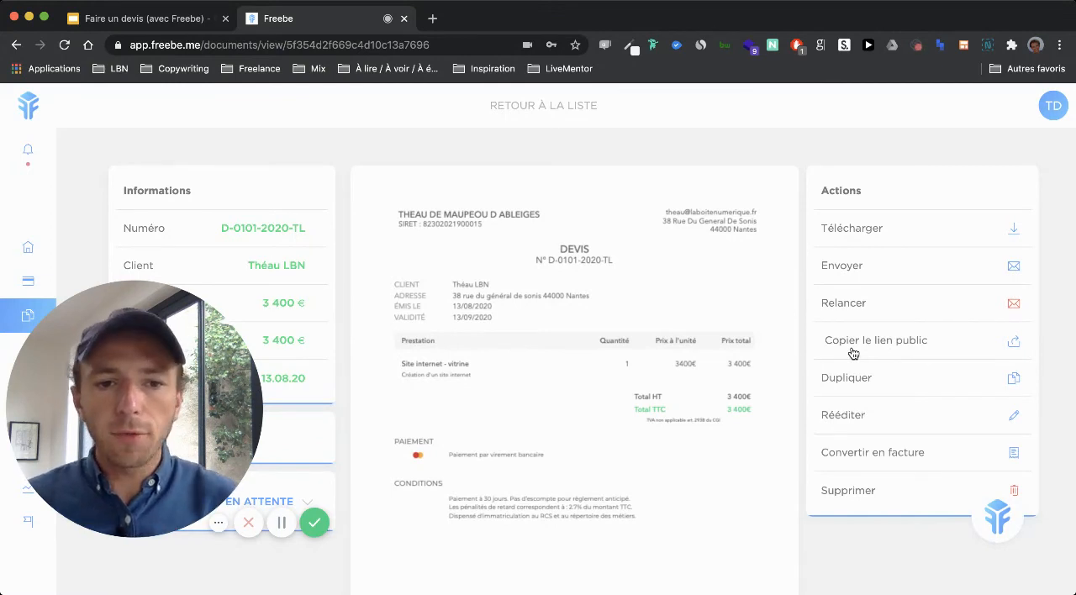
Step: Switch to the Google Slides presentation "Faire un devis (avec Freebe)" and show slide 4, "Utiliser Freebe"
scroll(853, 353, "down", 1)
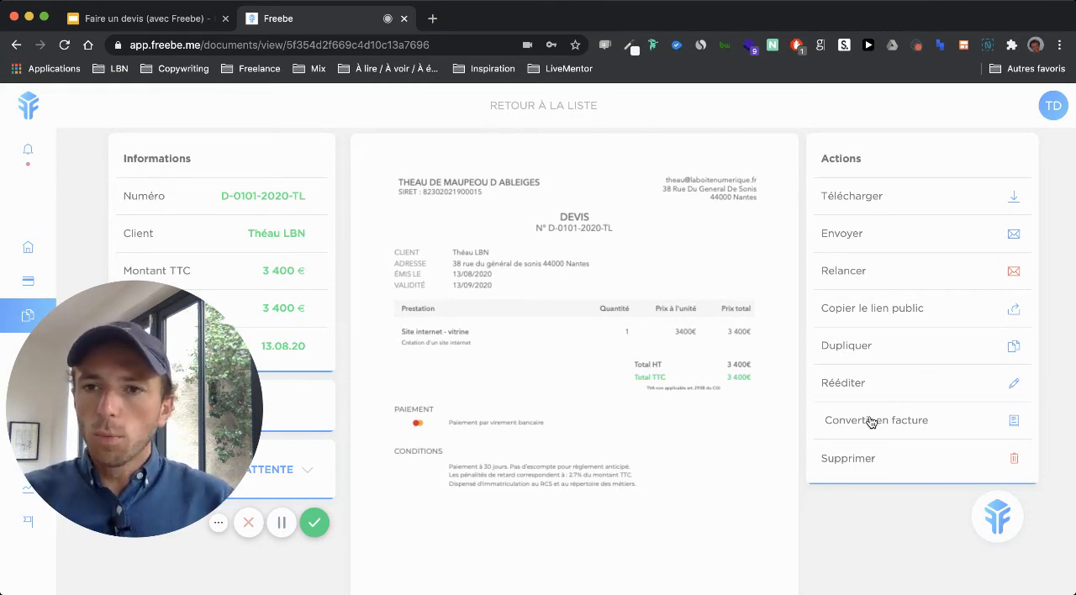
left_click(144, 20)
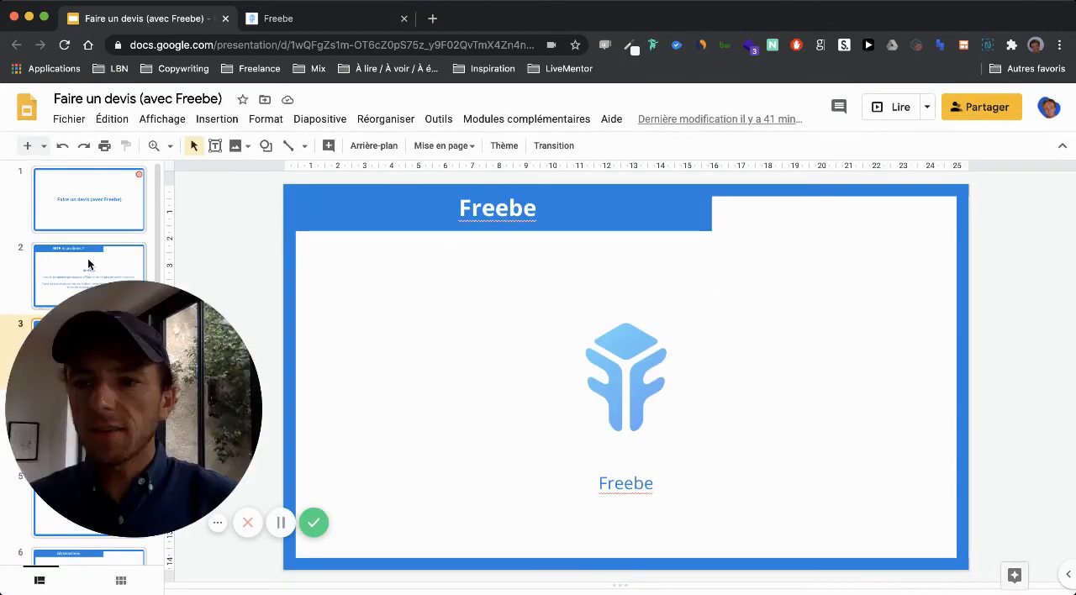
scroll(89, 262, "down", 3)
key("Down")
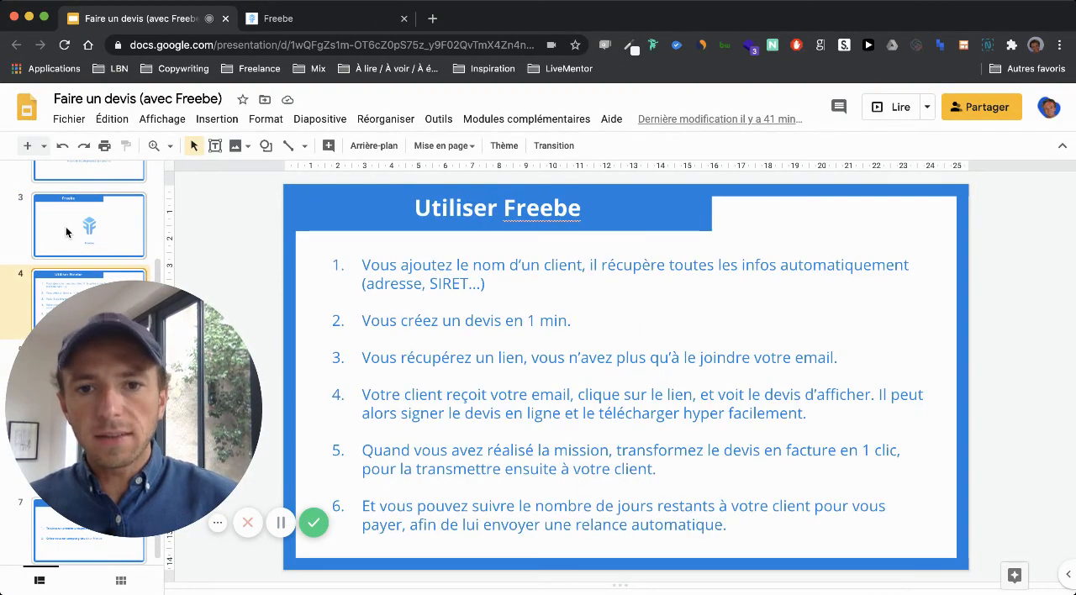